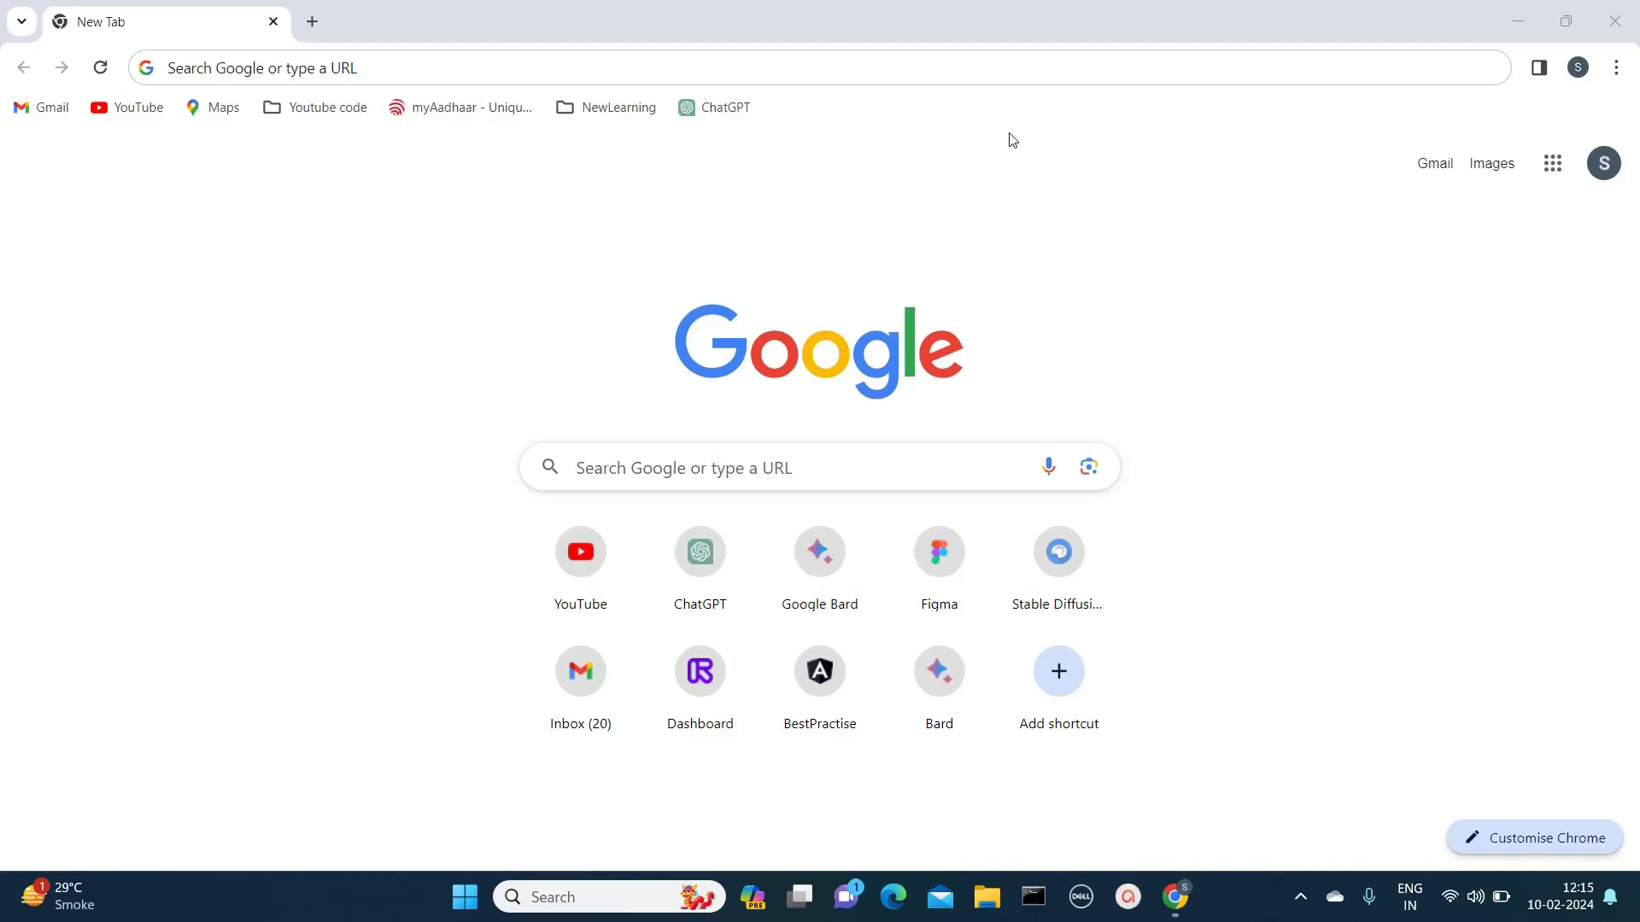
Step: Search for nodejs and download the Node.js 20.11.0 LTS 64-bit Windows installer (.msi)
click(1004, 67)
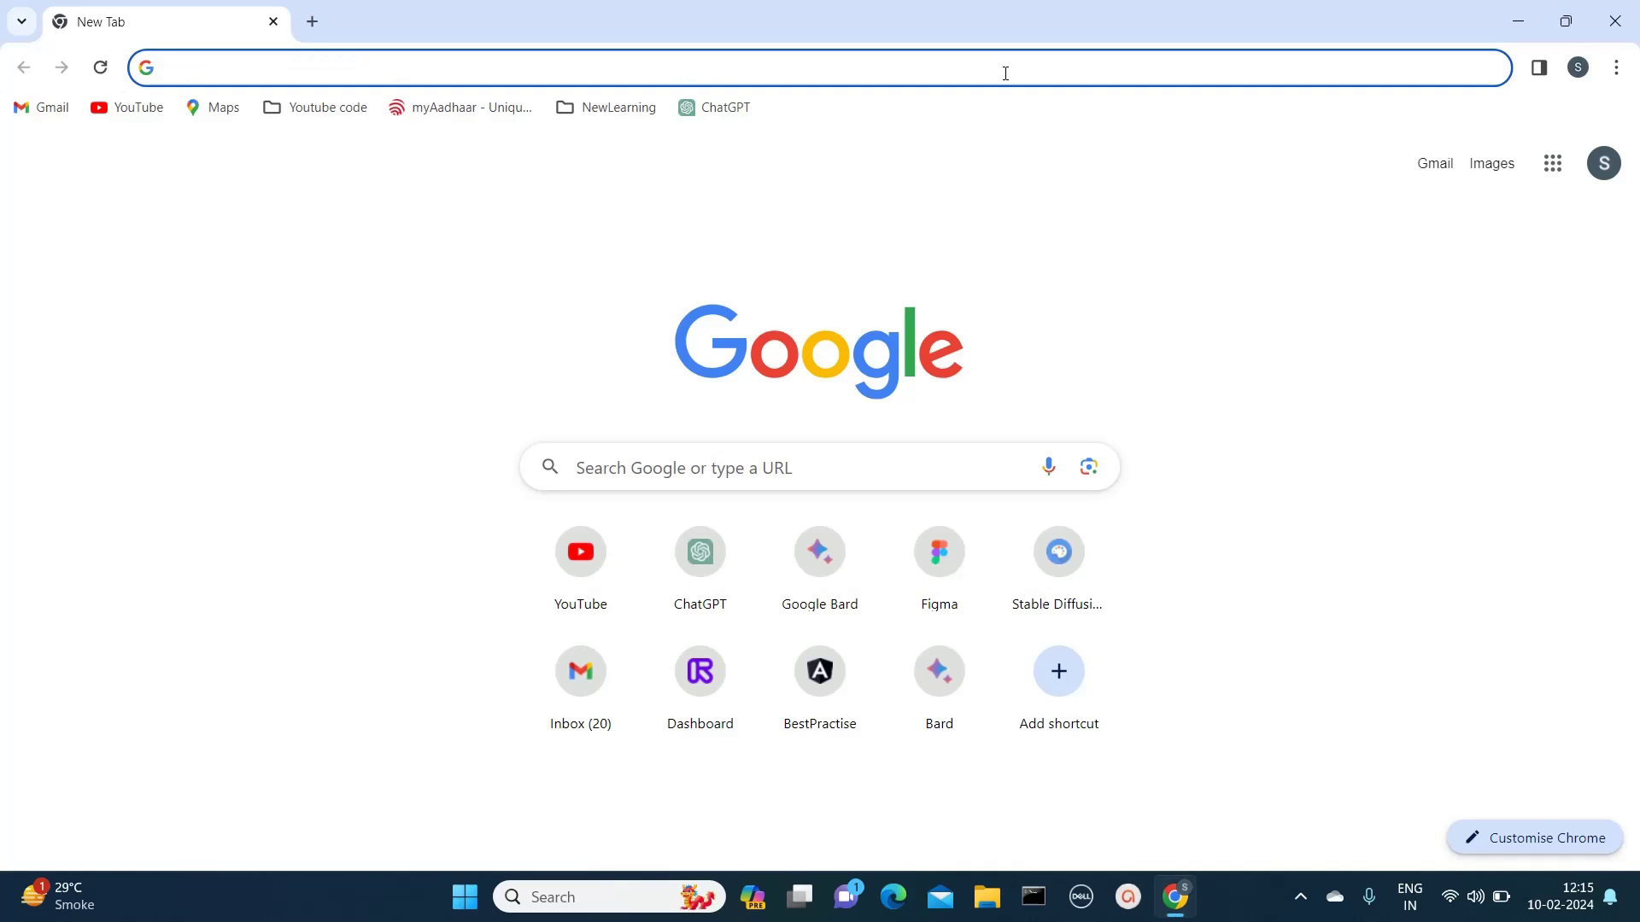
text(node)
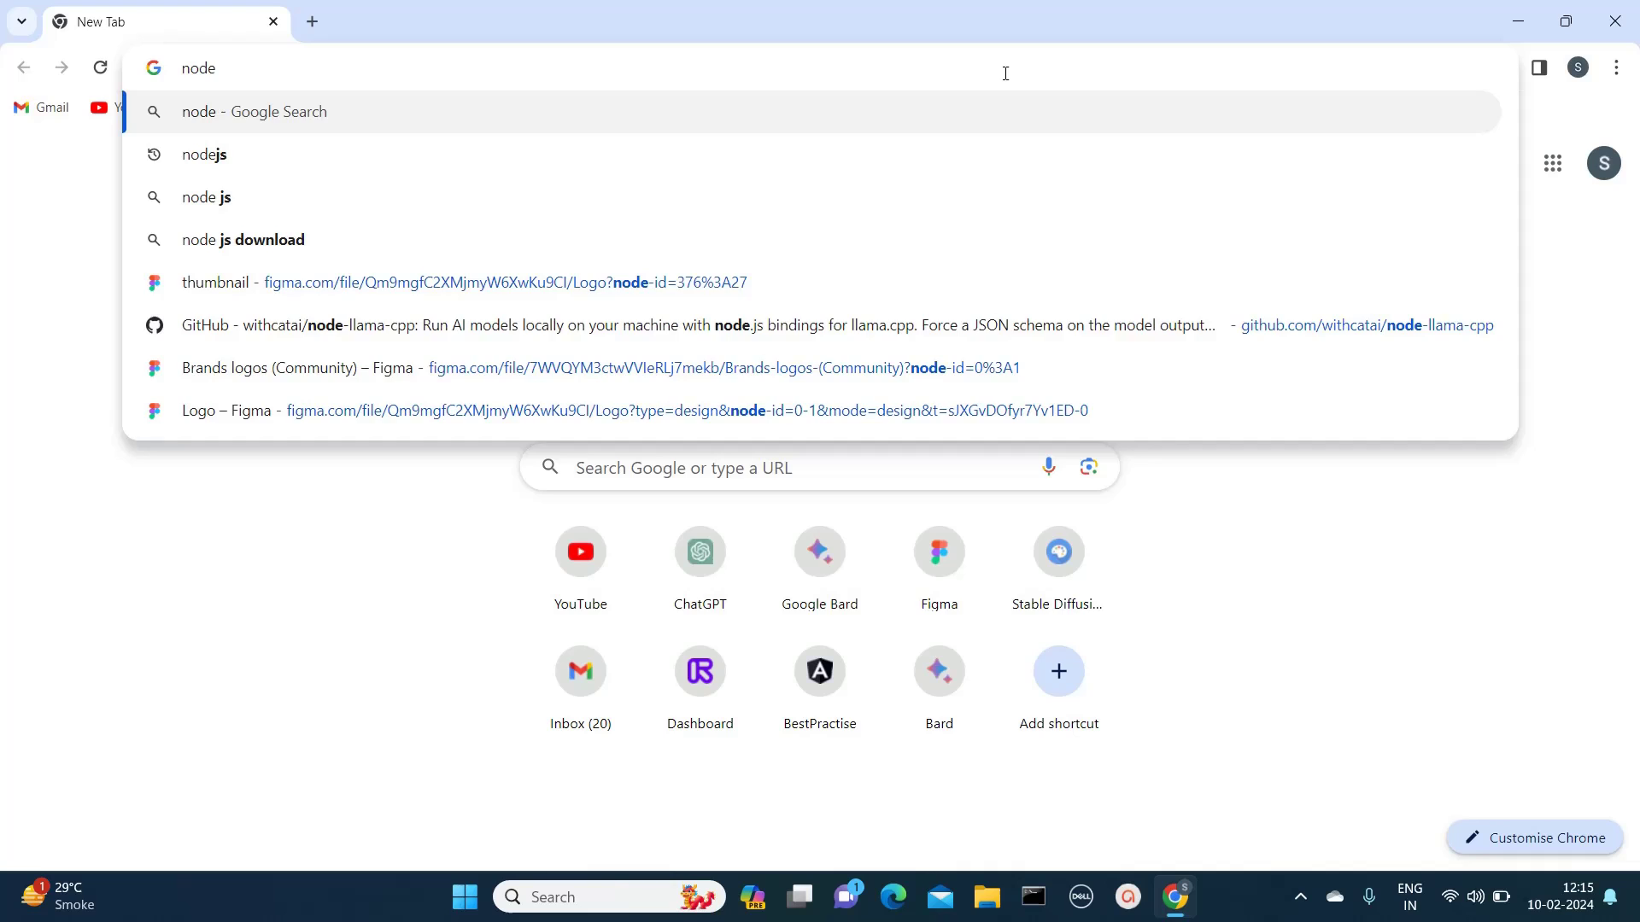
text(js)
key(Return)
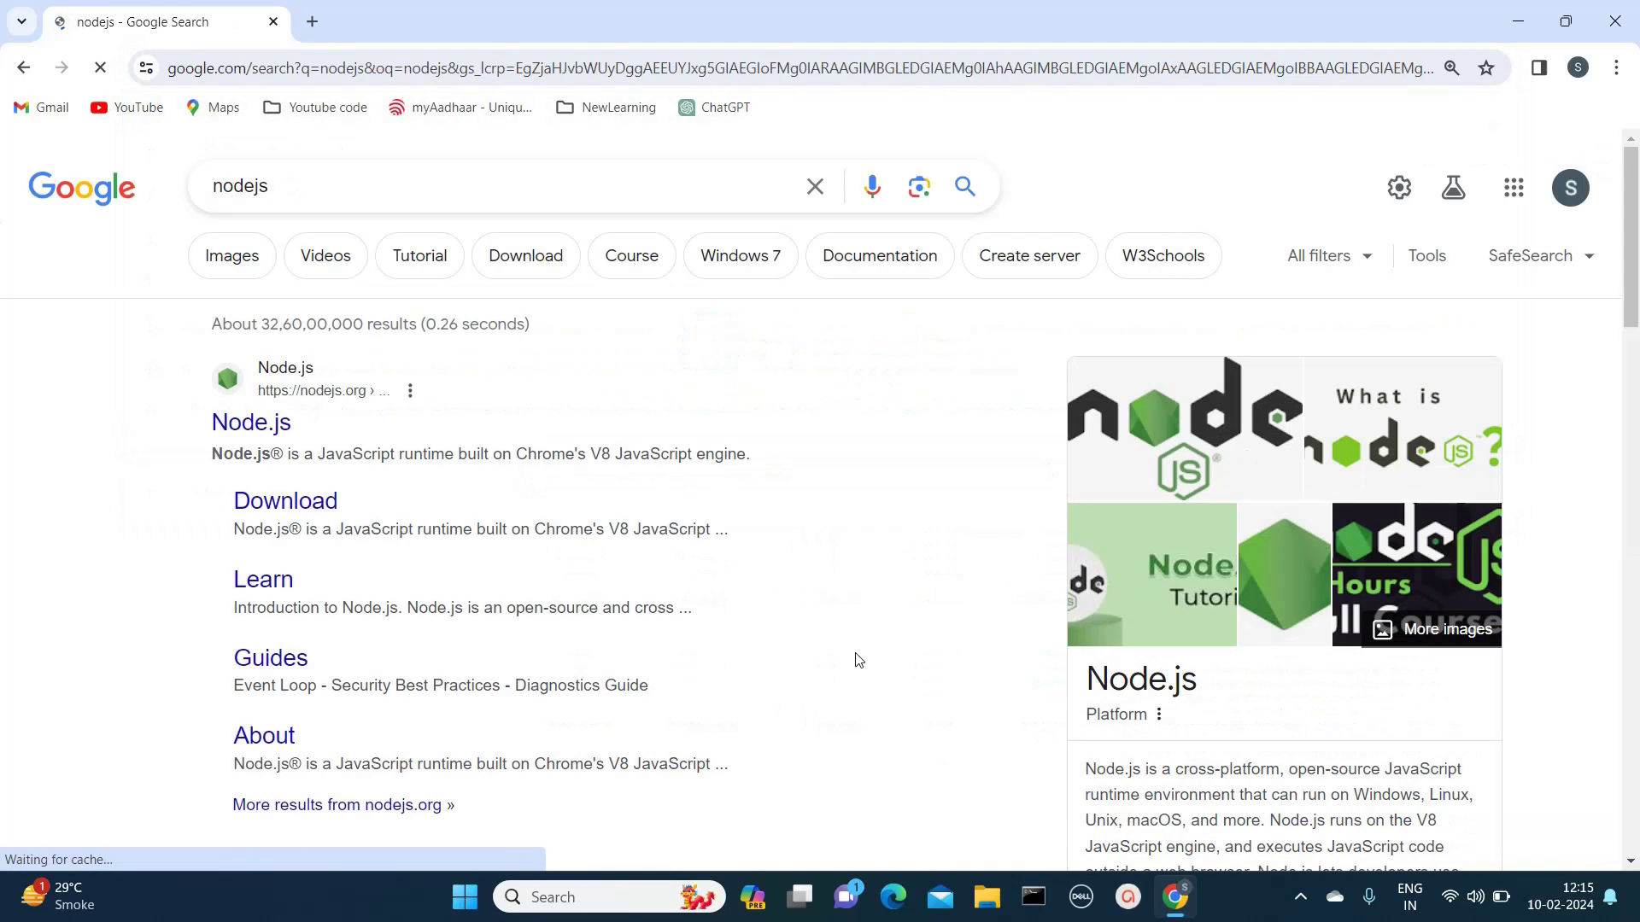
click(284, 501)
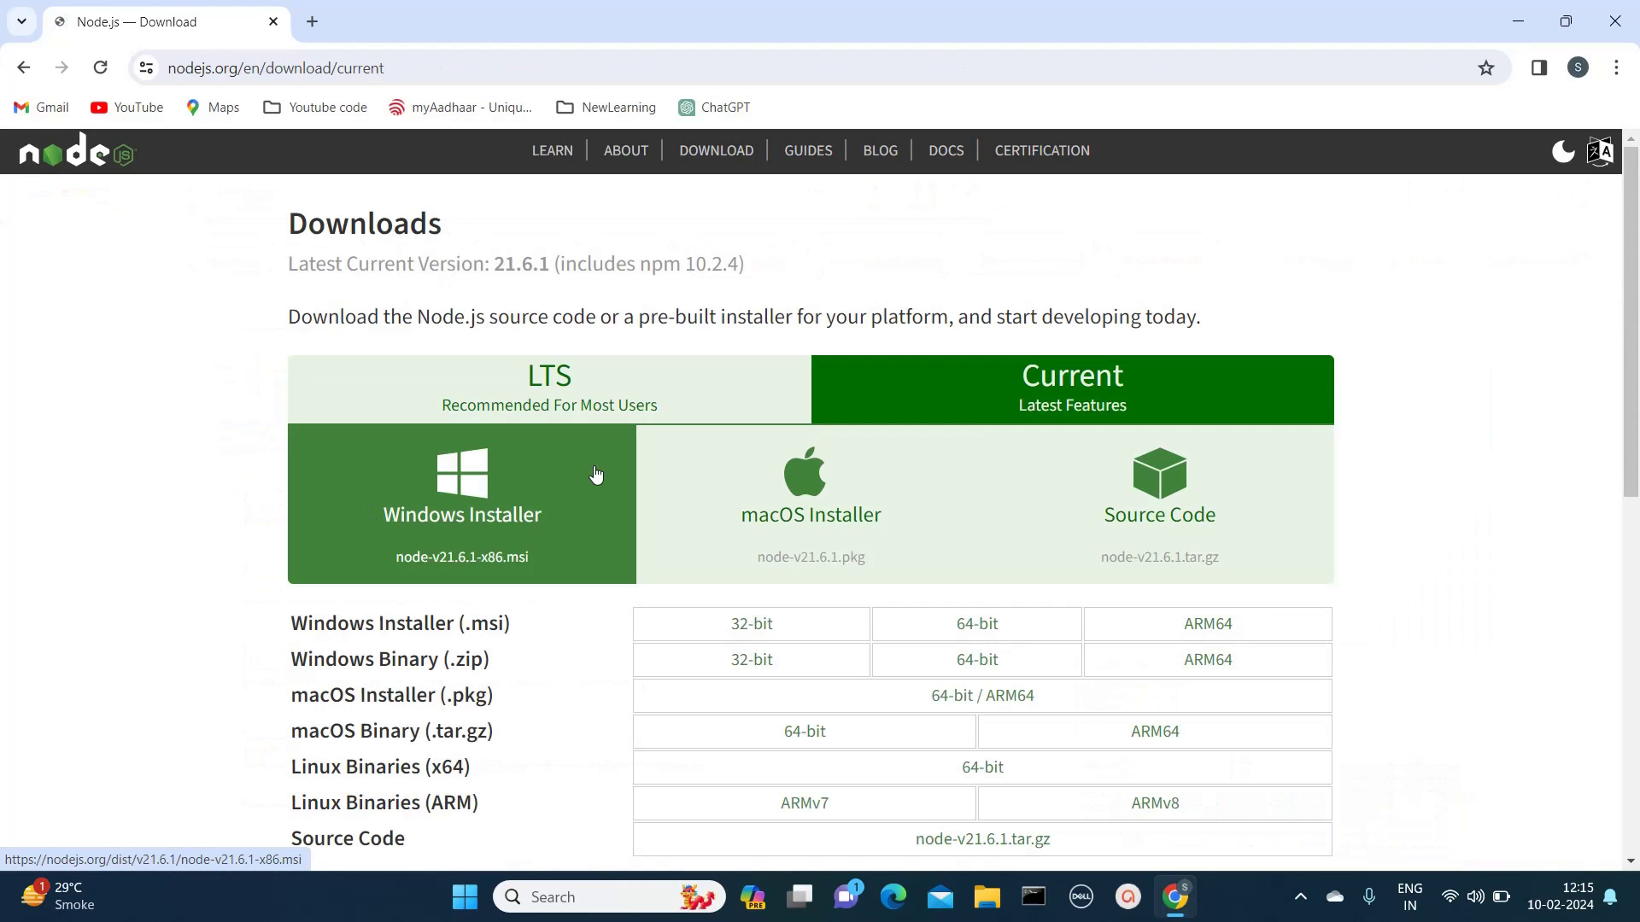
click(624, 384)
scroll(745, 536, down, 3)
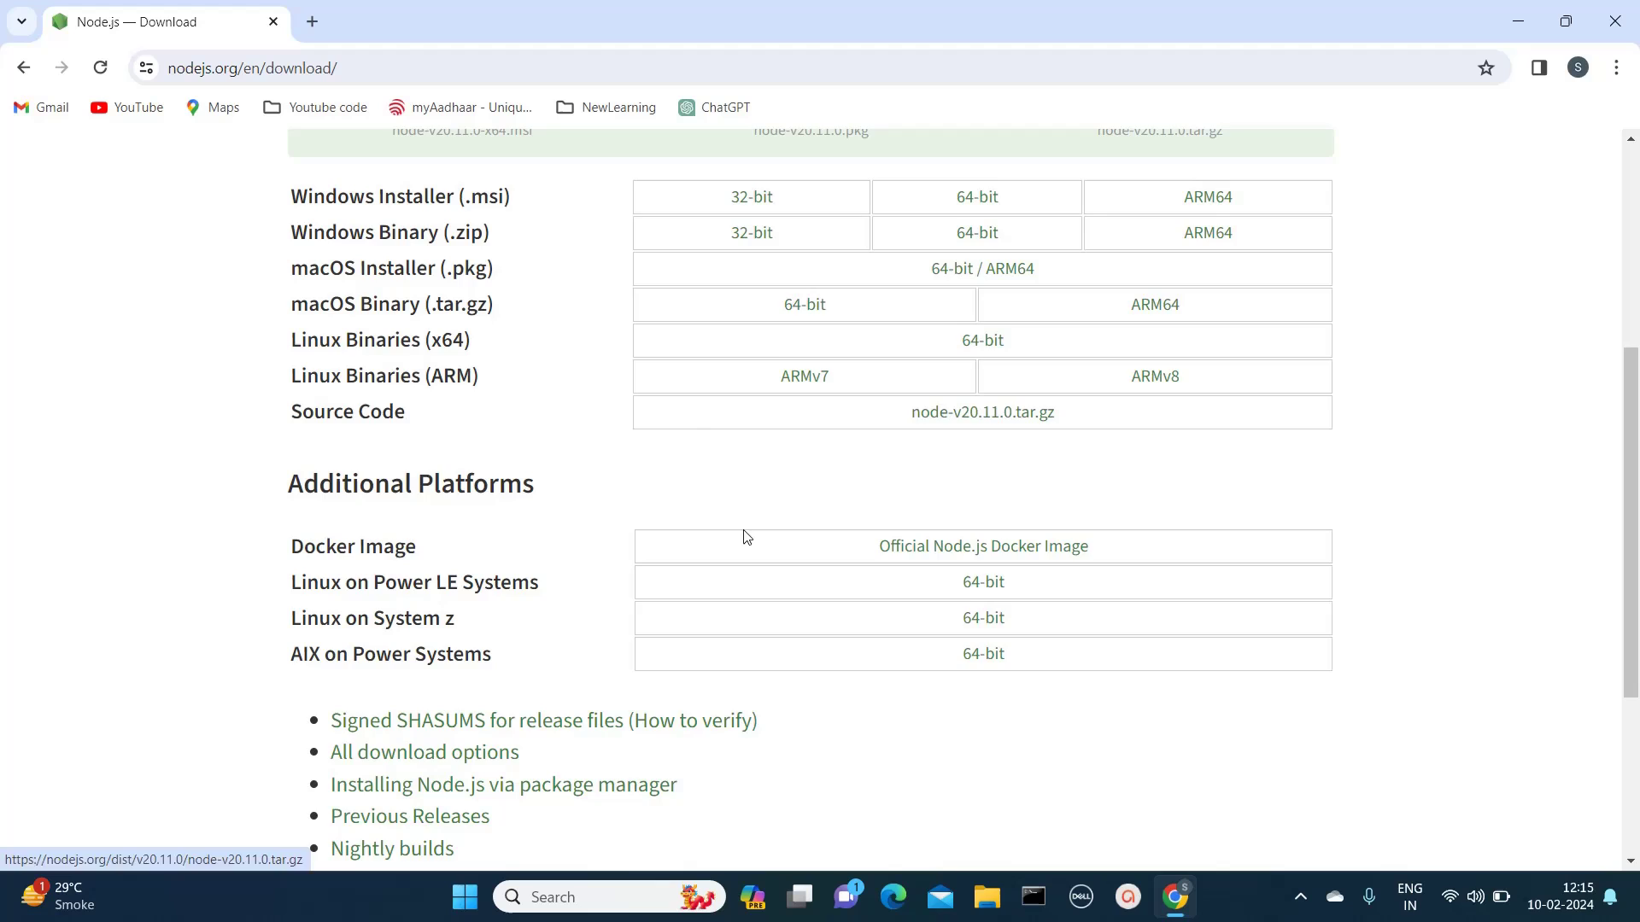
scroll(743, 536, up, 3)
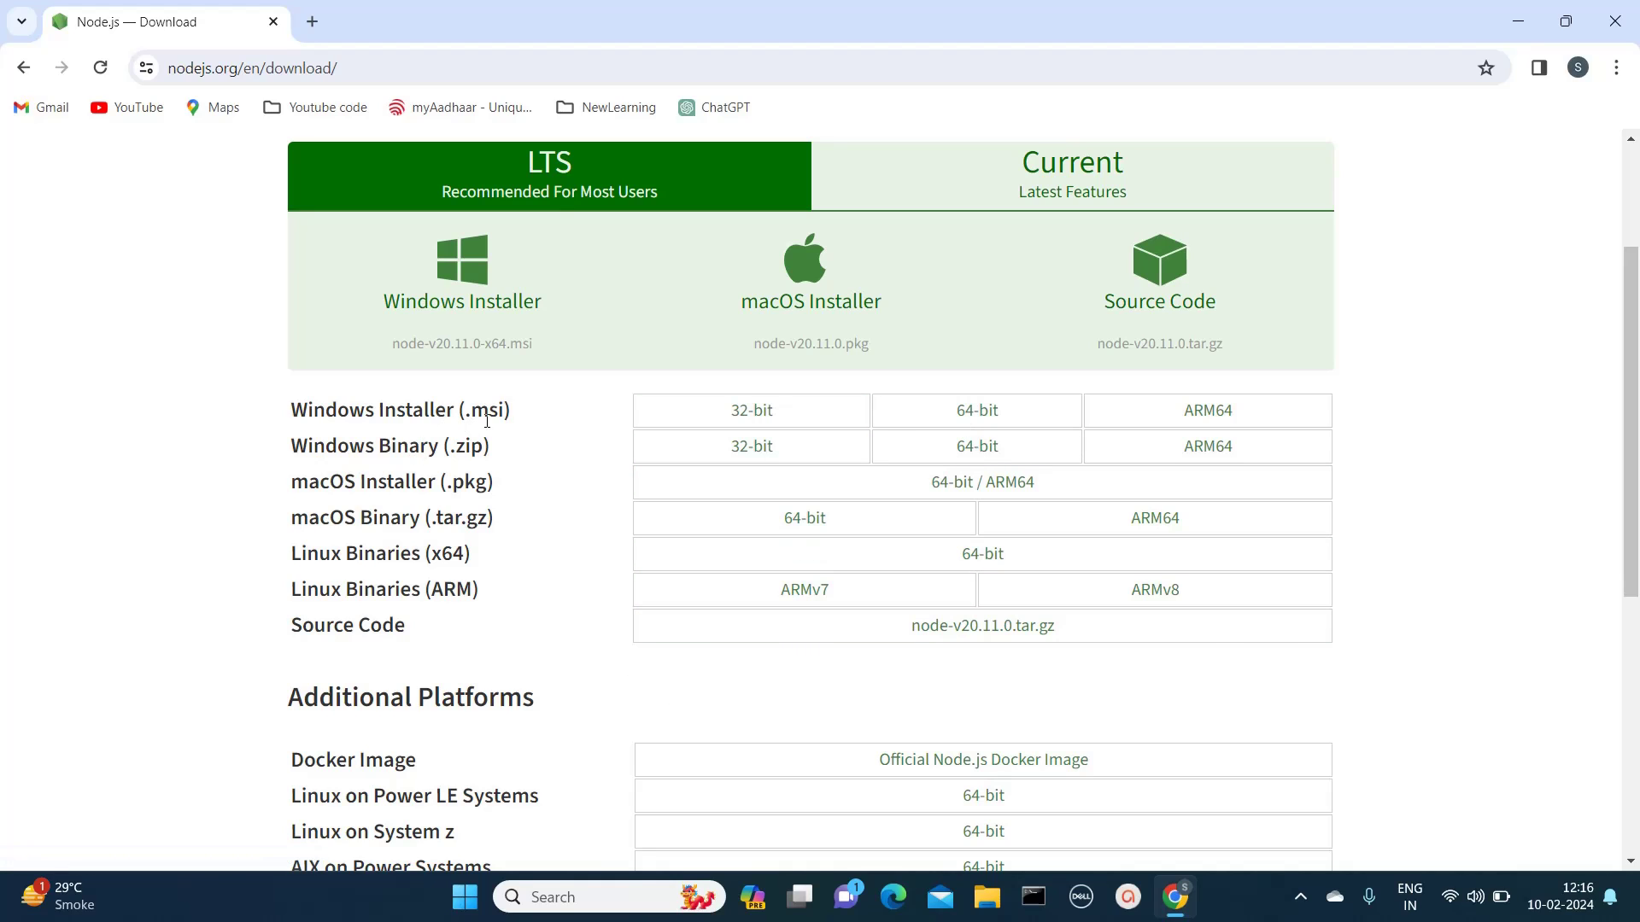
click(979, 413)
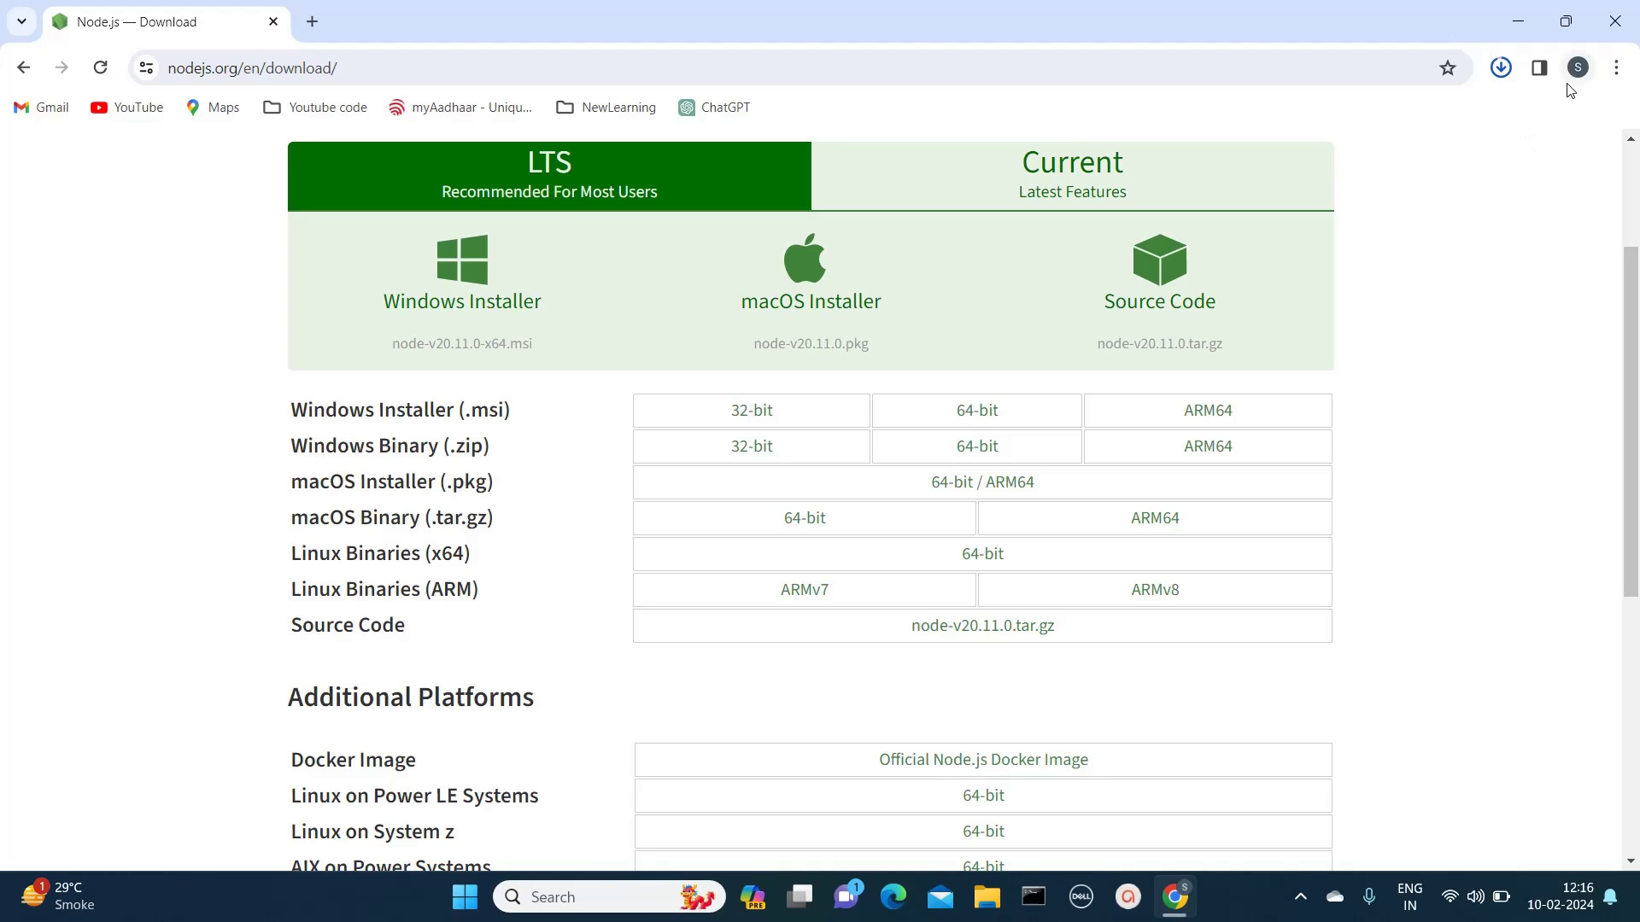
Step: Run node-v20.11.0-x64.msi, accept the license and install with default folder and features
click(1500, 67)
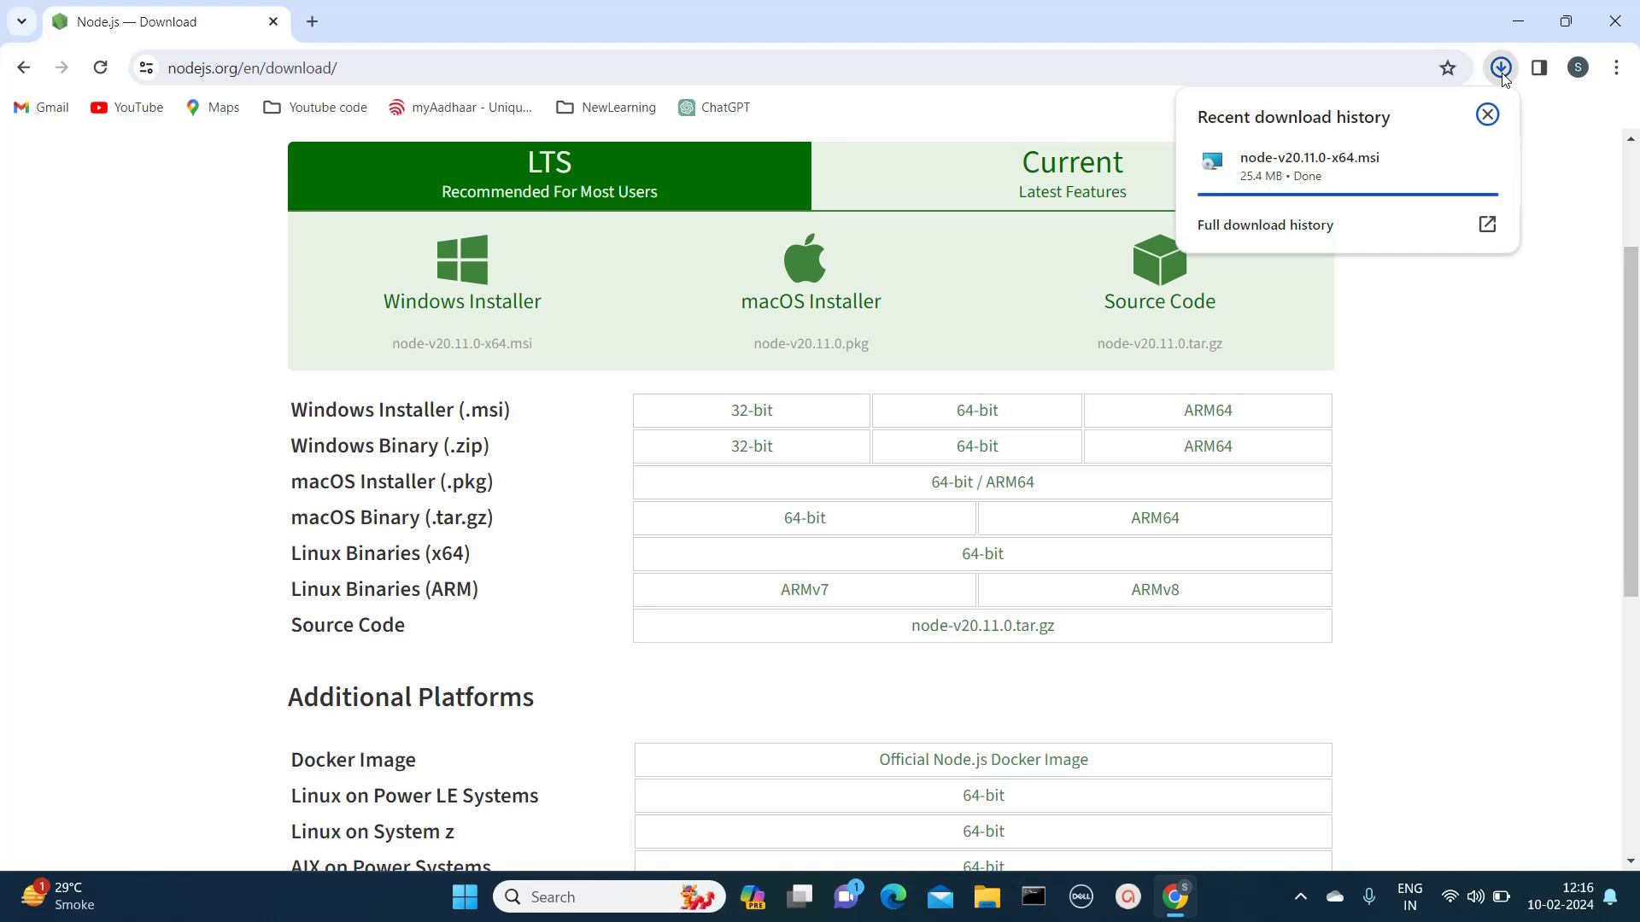
click(1316, 167)
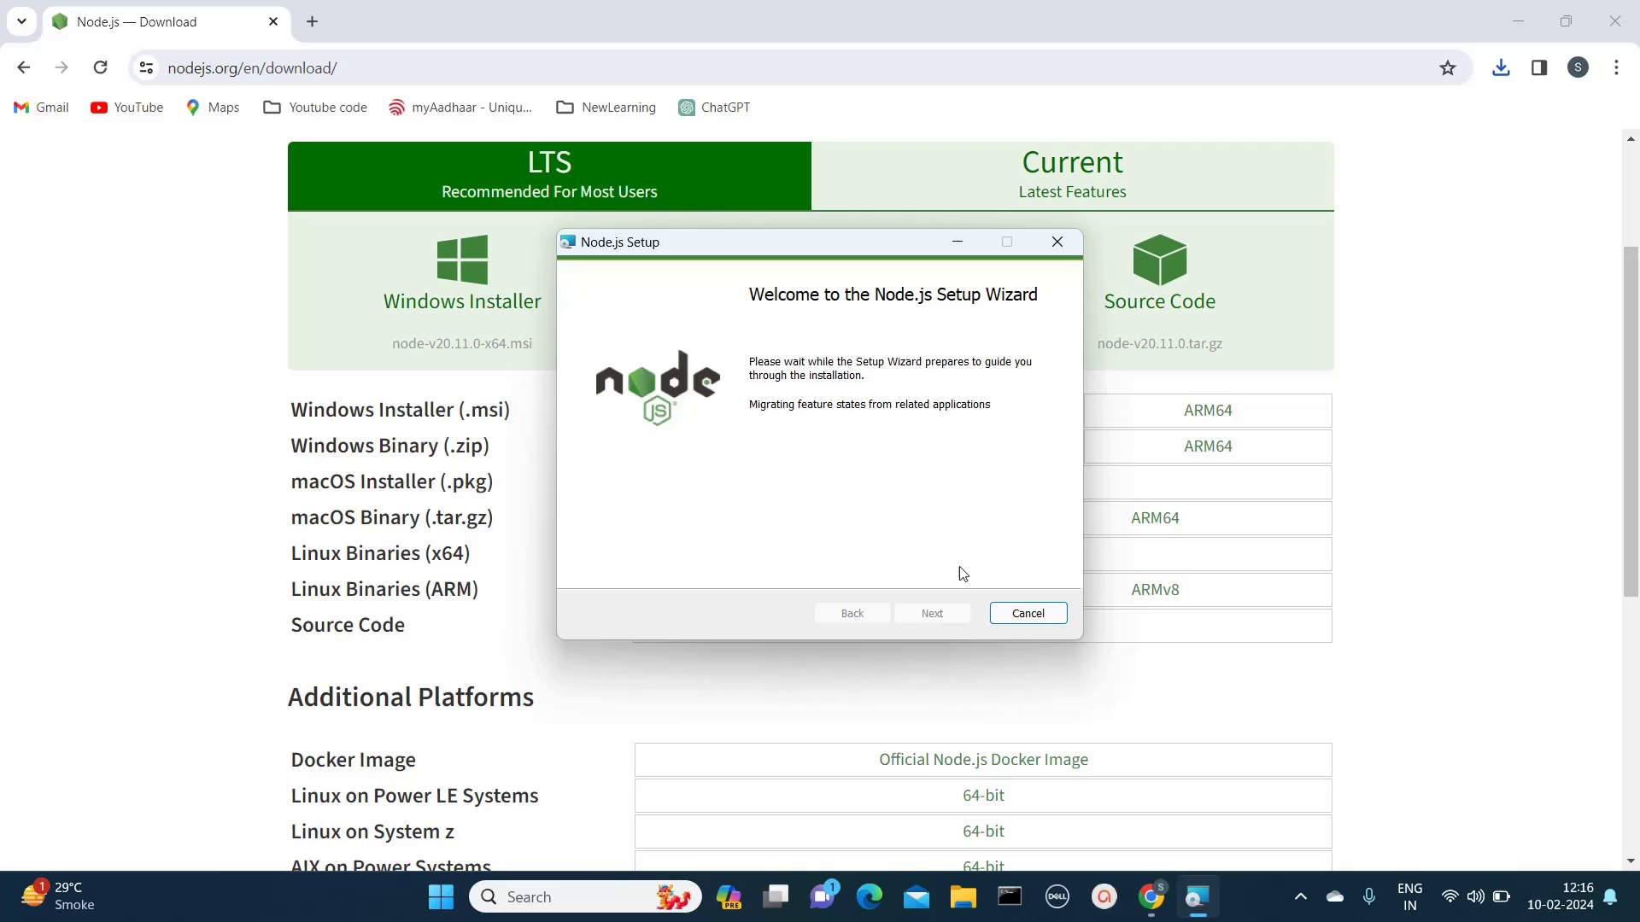
click(951, 615)
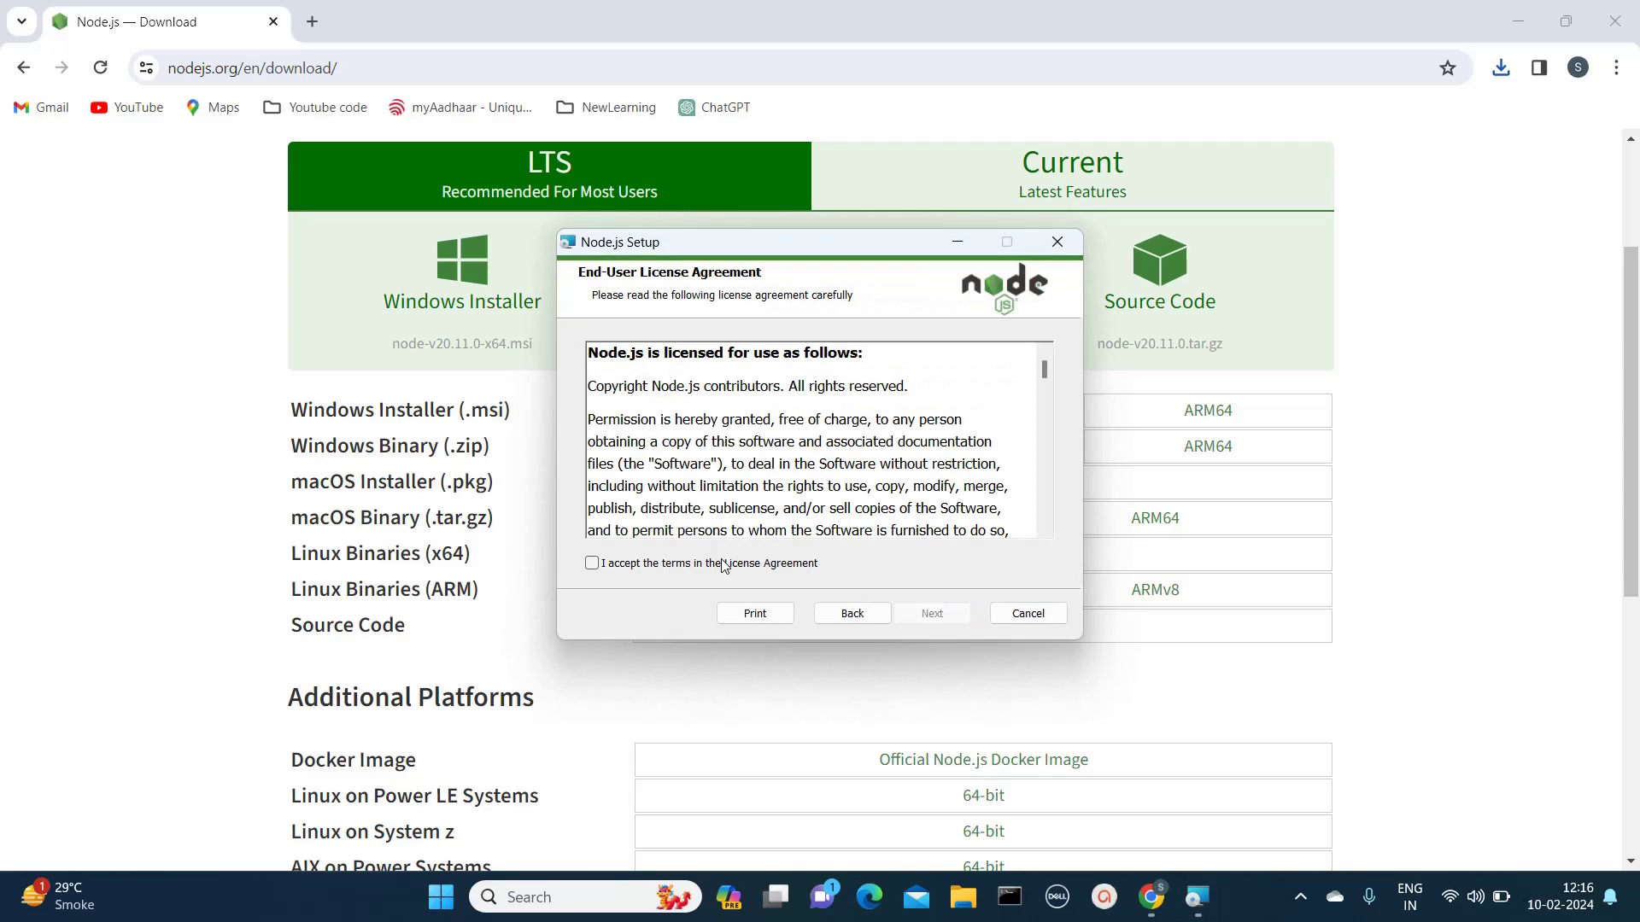
click(591, 562)
click(909, 618)
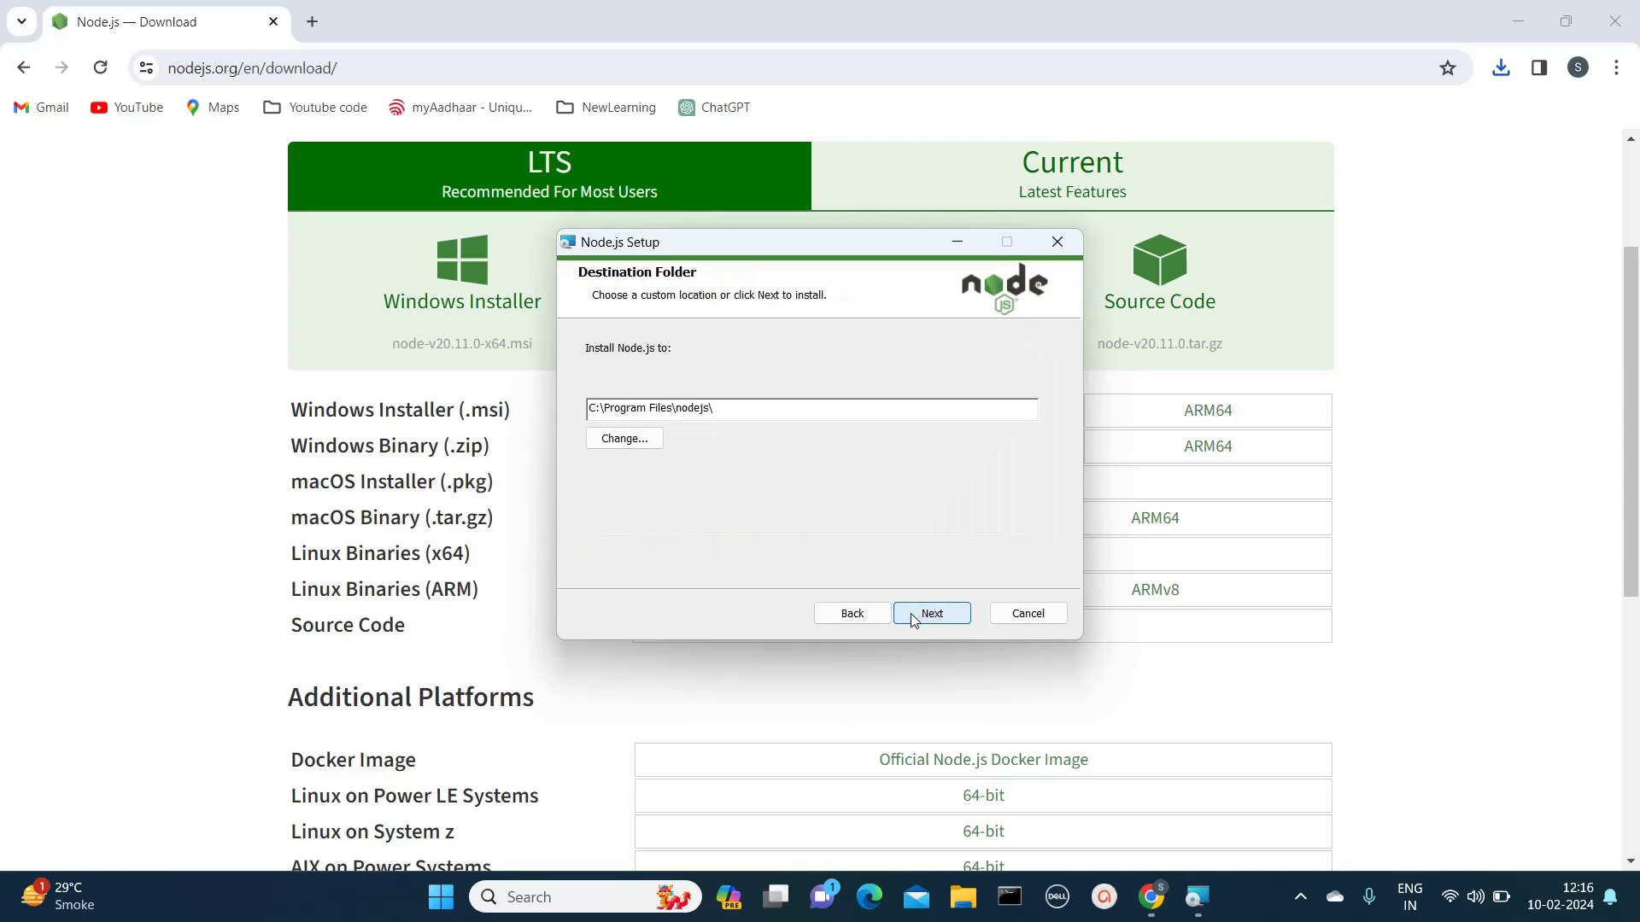
click(948, 614)
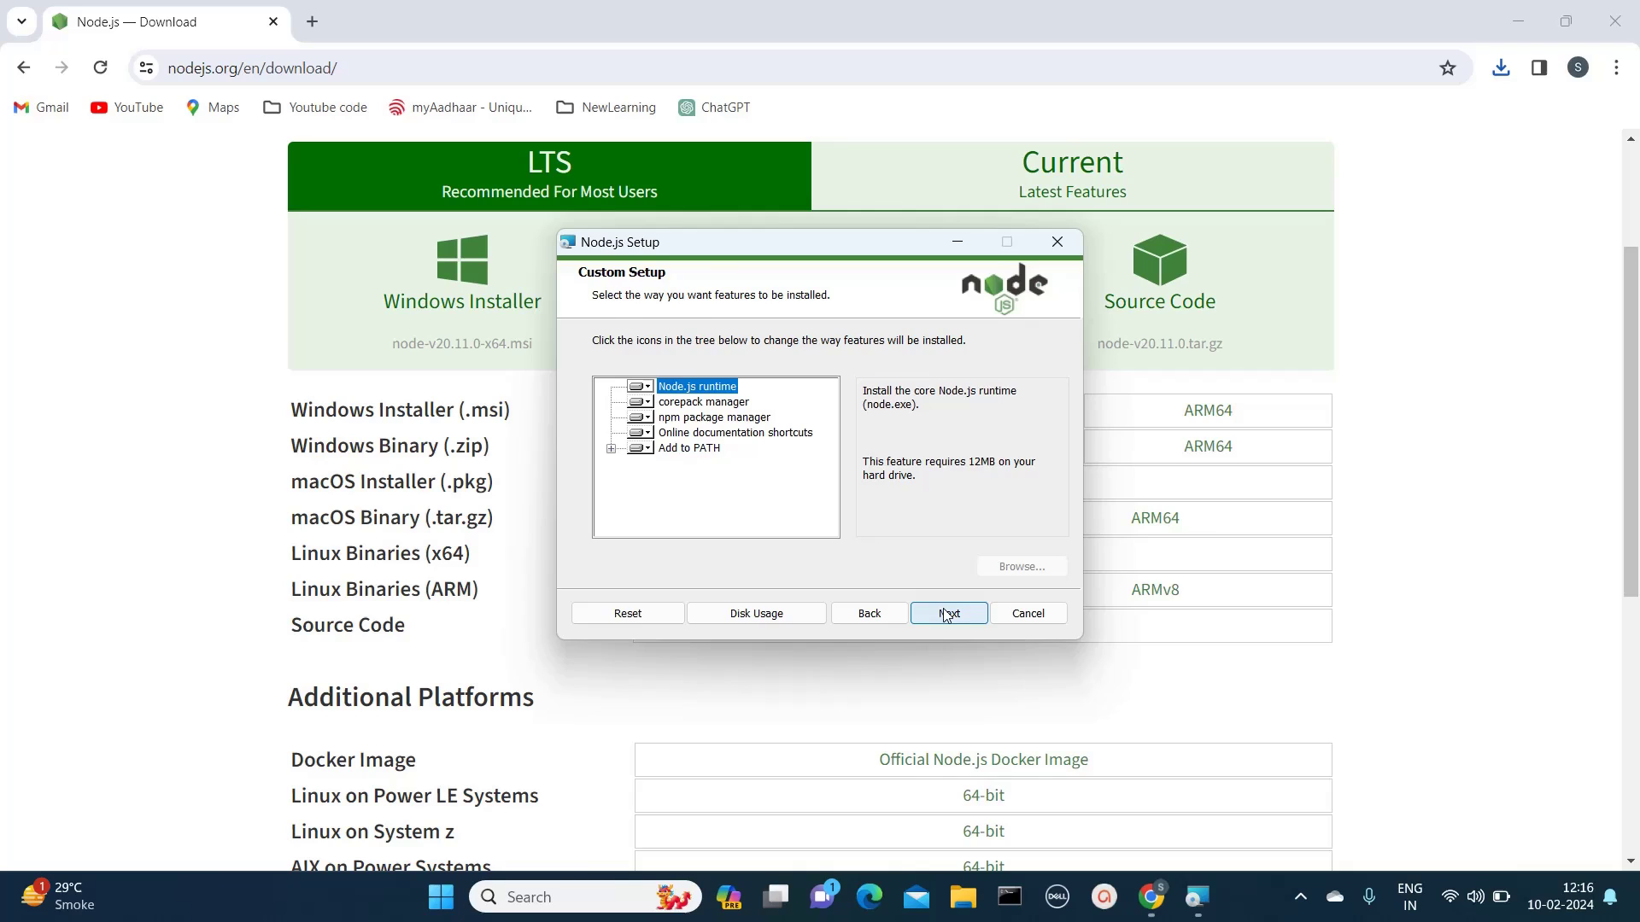
click(948, 616)
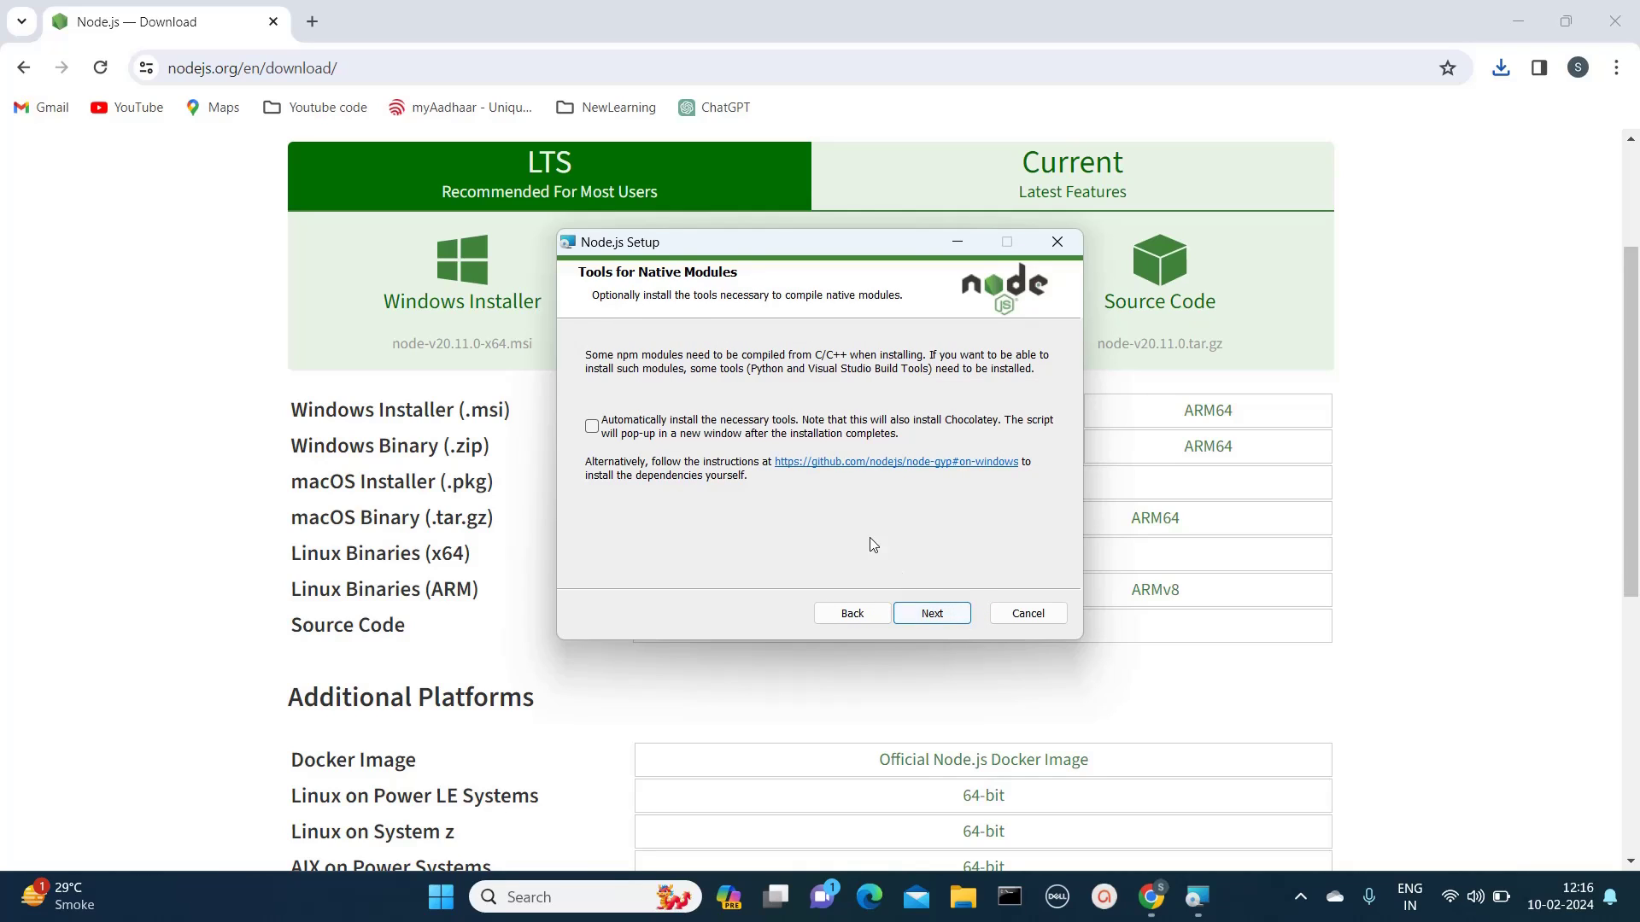
click(948, 616)
click(947, 617)
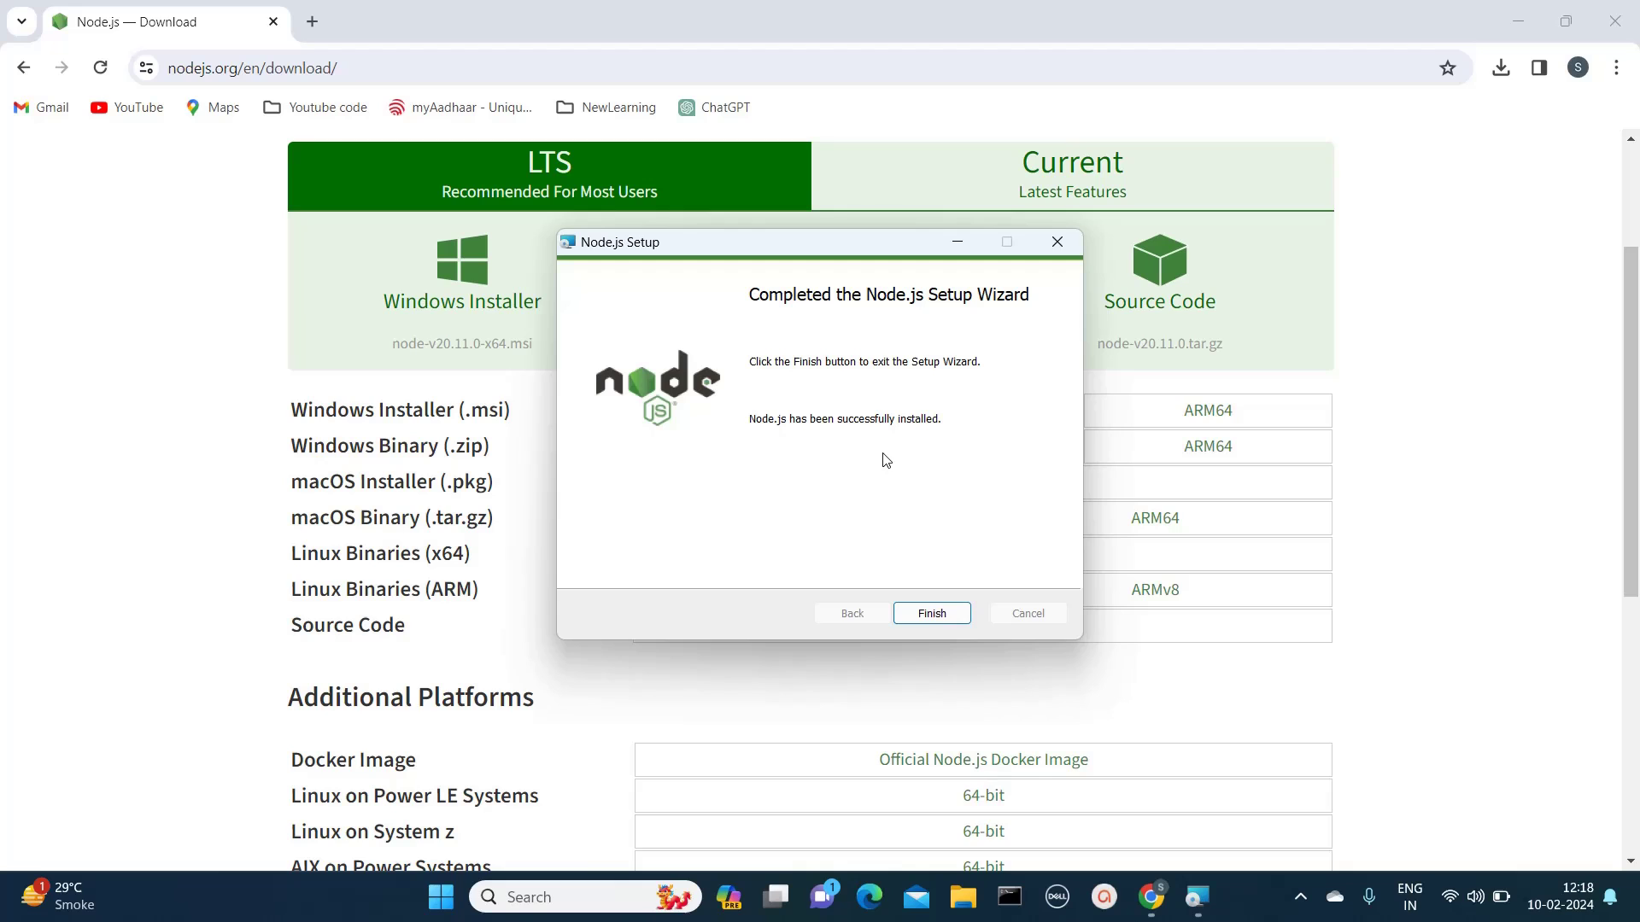
Step: Finish the setup wizard and launch the Node.js command prompt from Windows Search
click(932, 614)
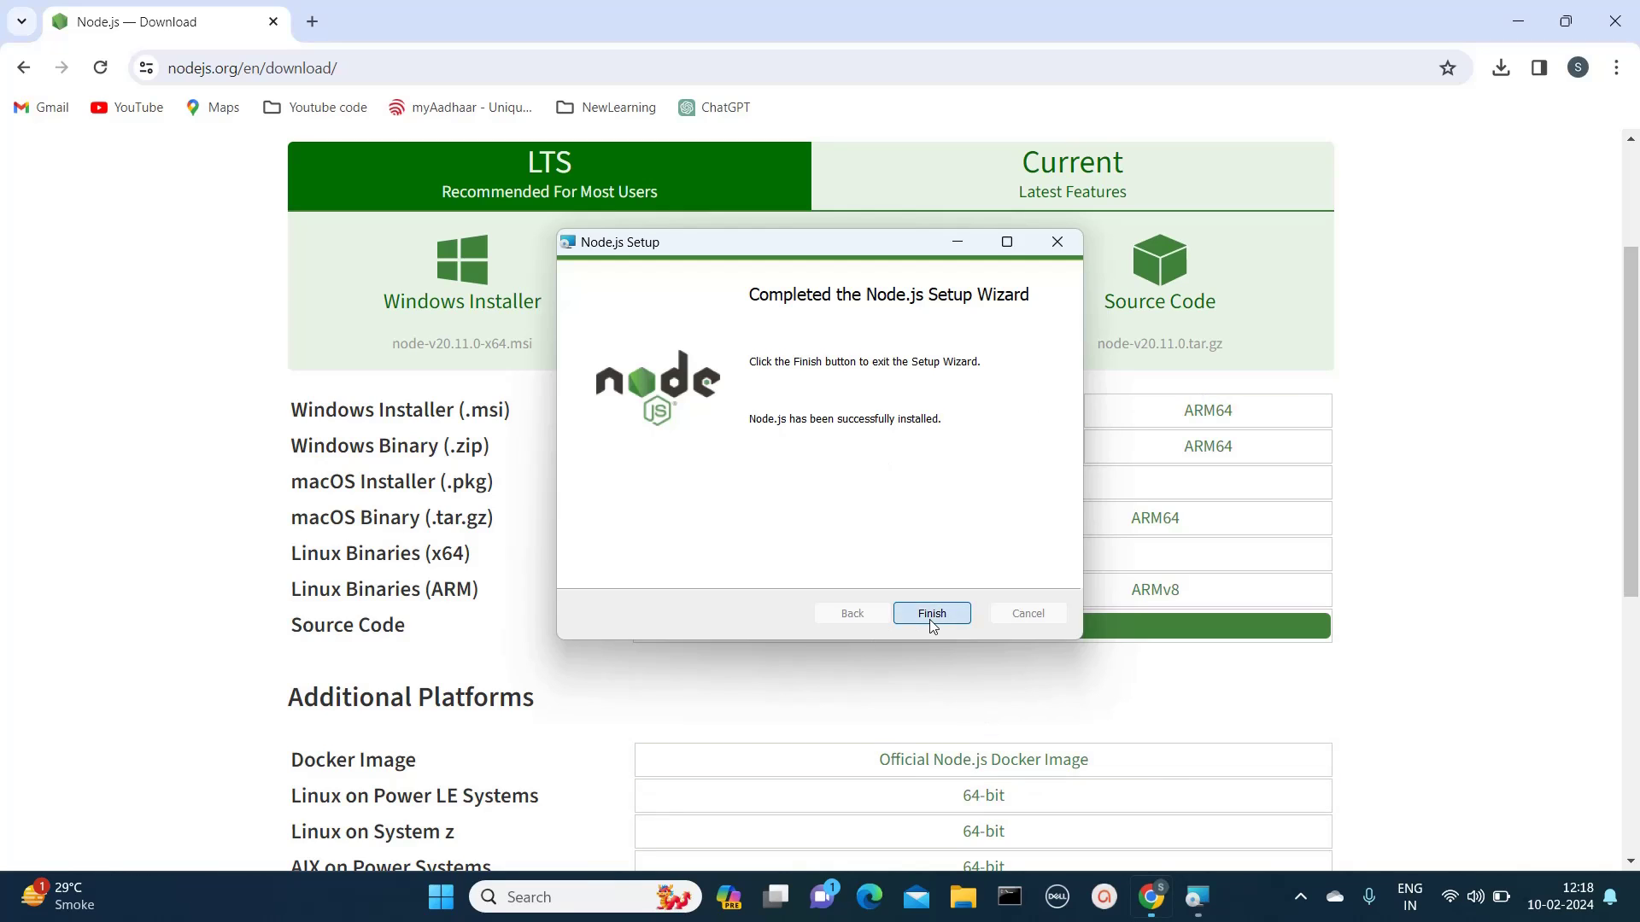
click(591, 897)
text(node)
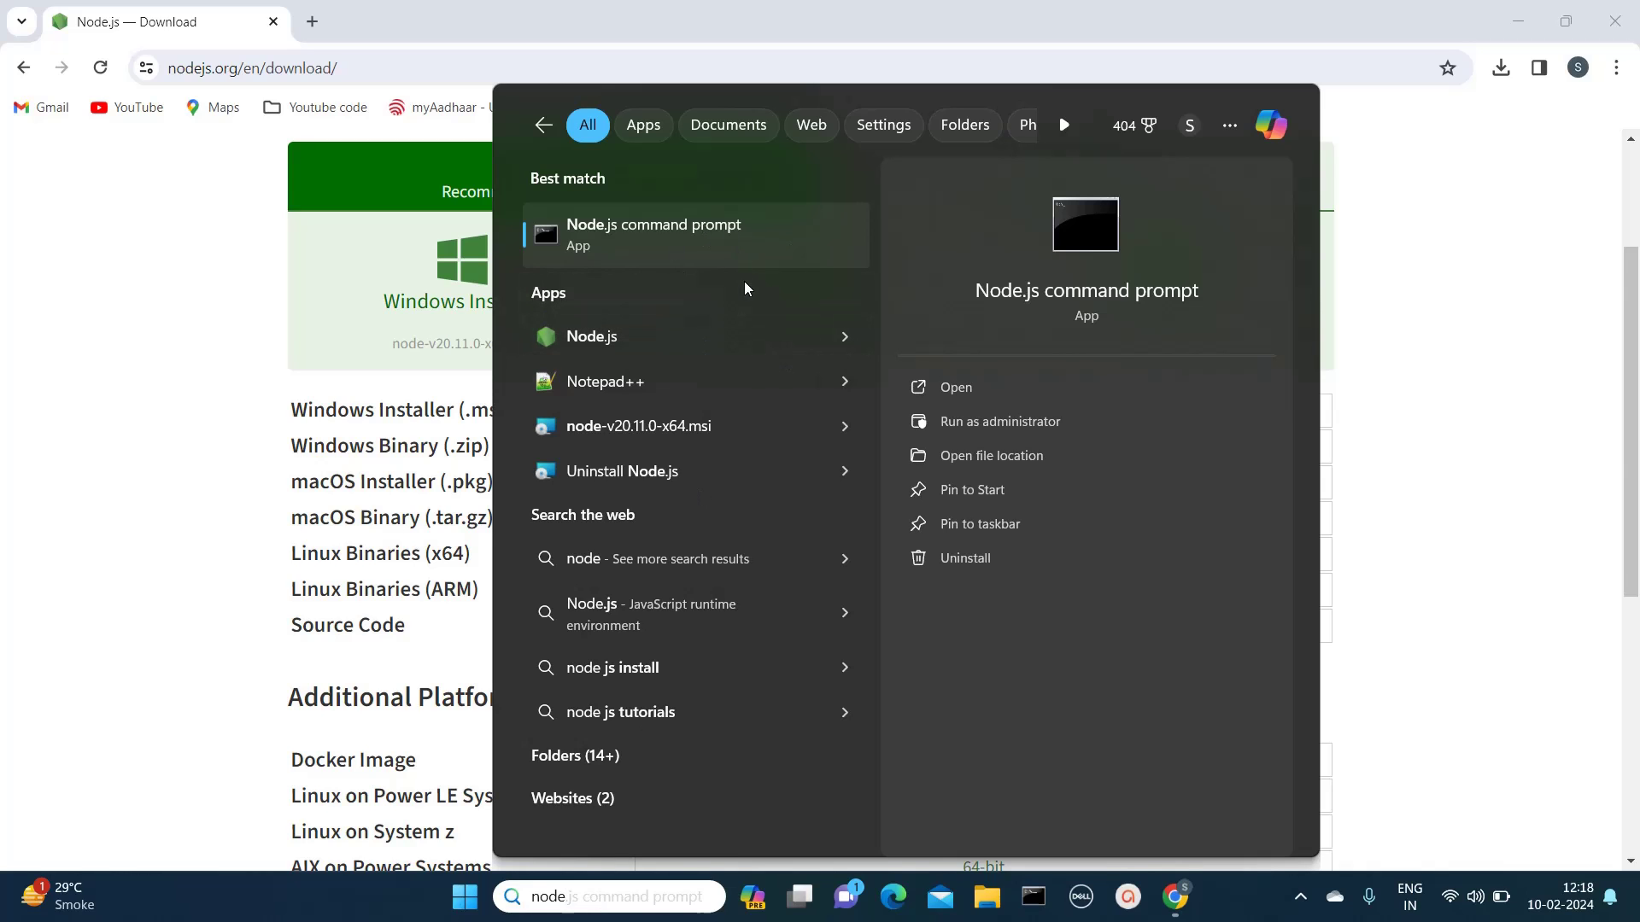
click(728, 244)
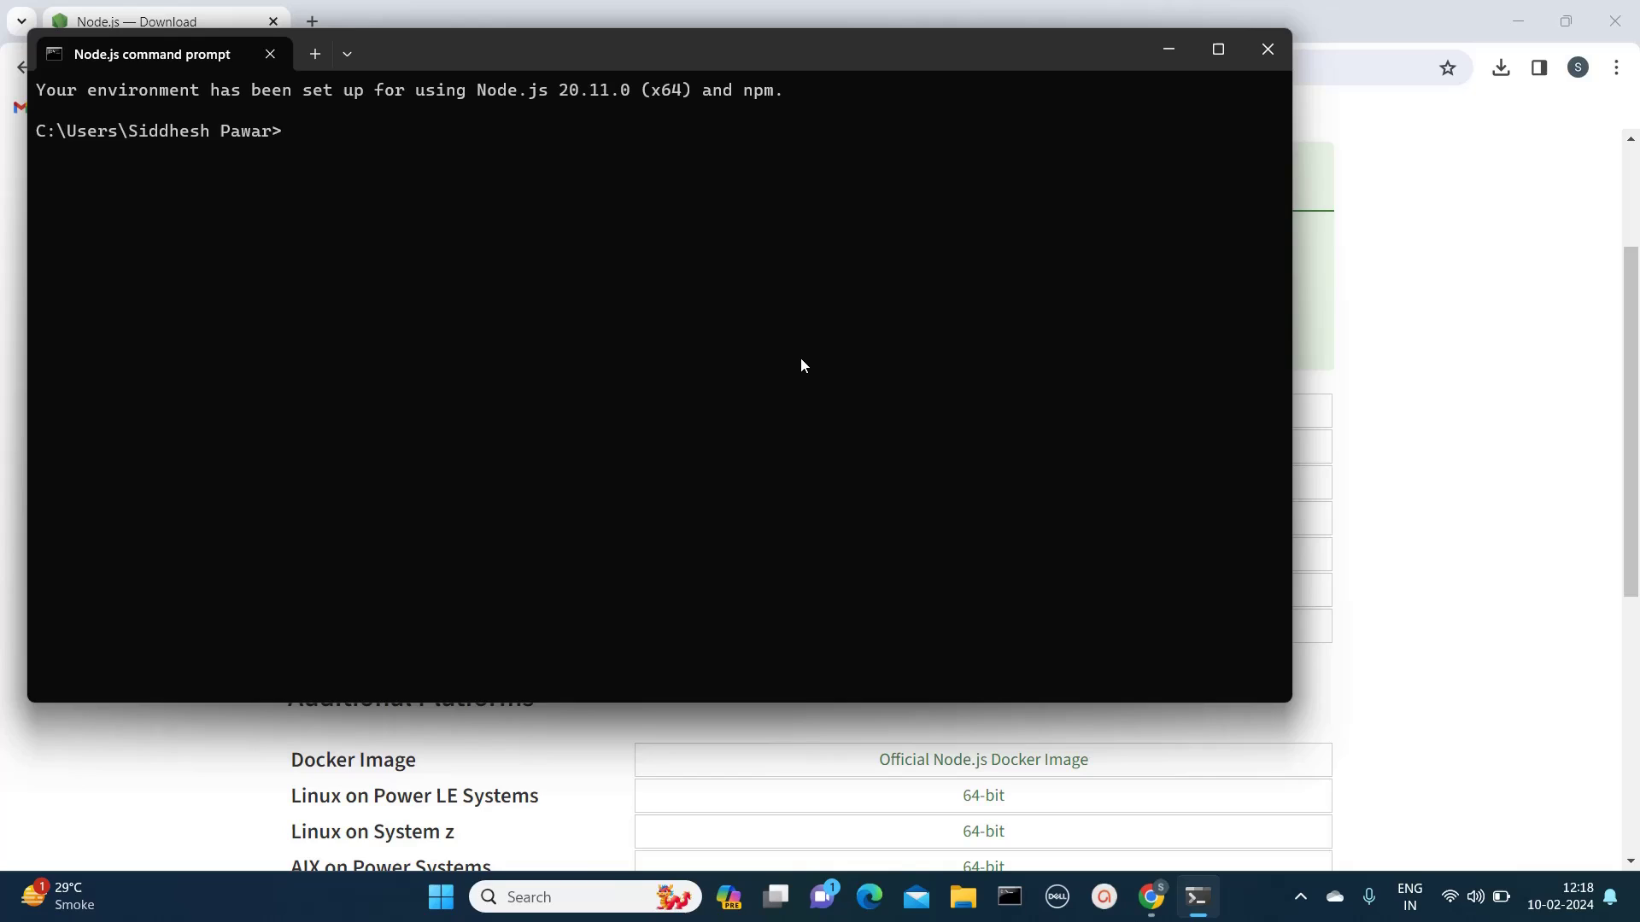
text(E:)
Step: Switch to drive E: and confirm node -v reports v20.11.0
key(Return)
text(node -)
text(v)
key(Return)
drag(926, 58, 993, 42)
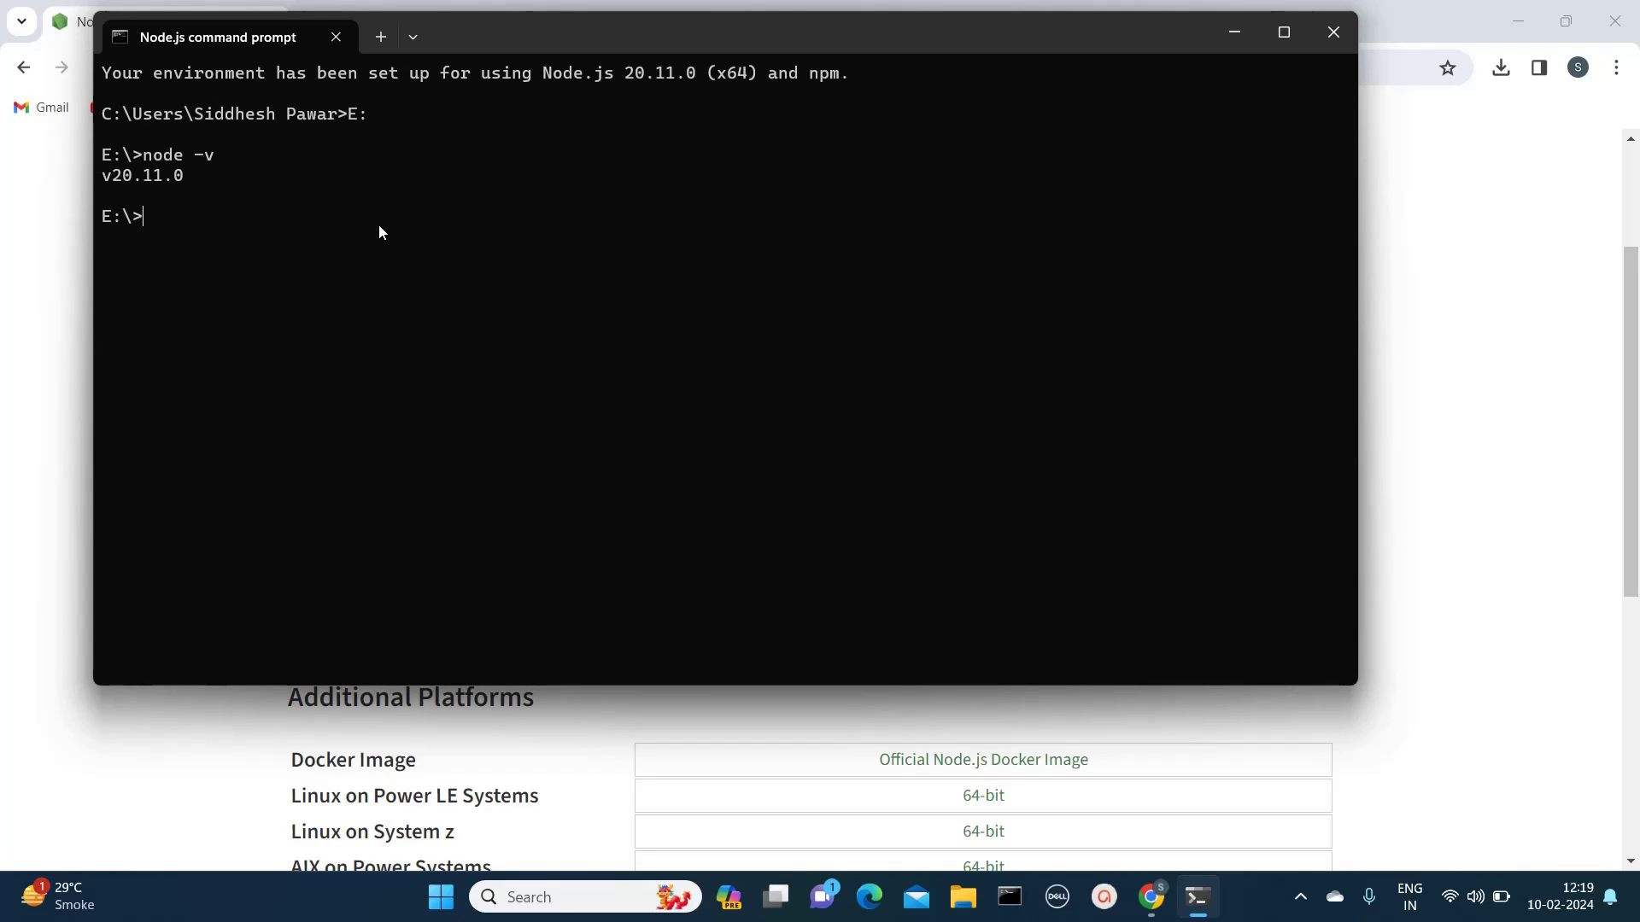
Step: Change directory with cd to the pasted path E:\UI ARCHITECTURE
click(960, 897)
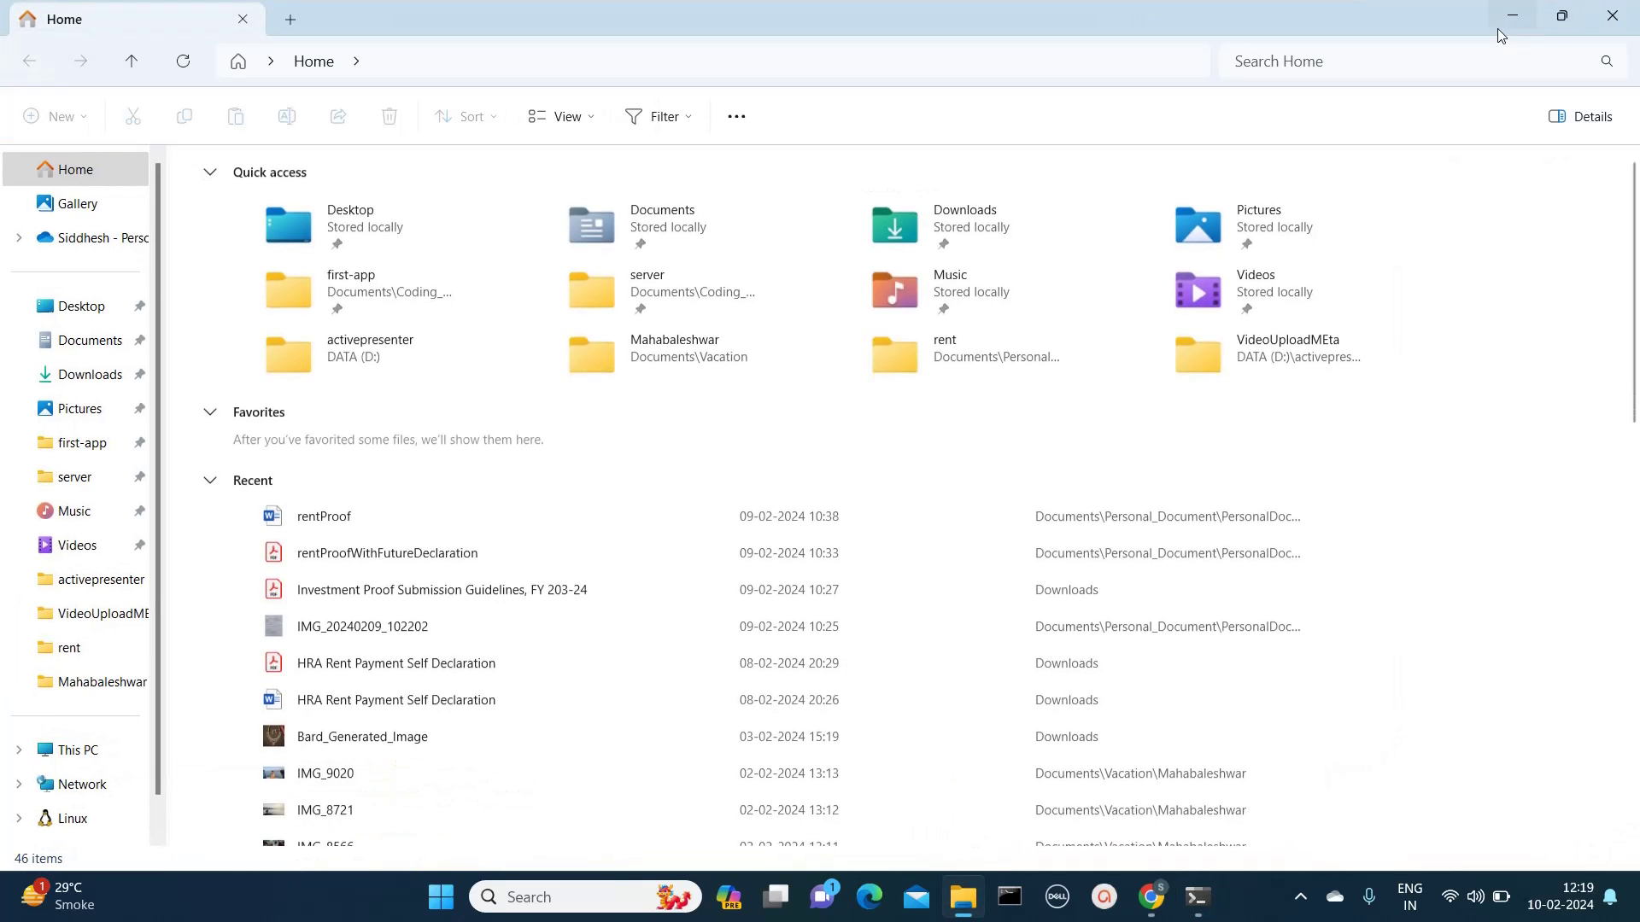
click(1497, 24)
right_click(383, 231)
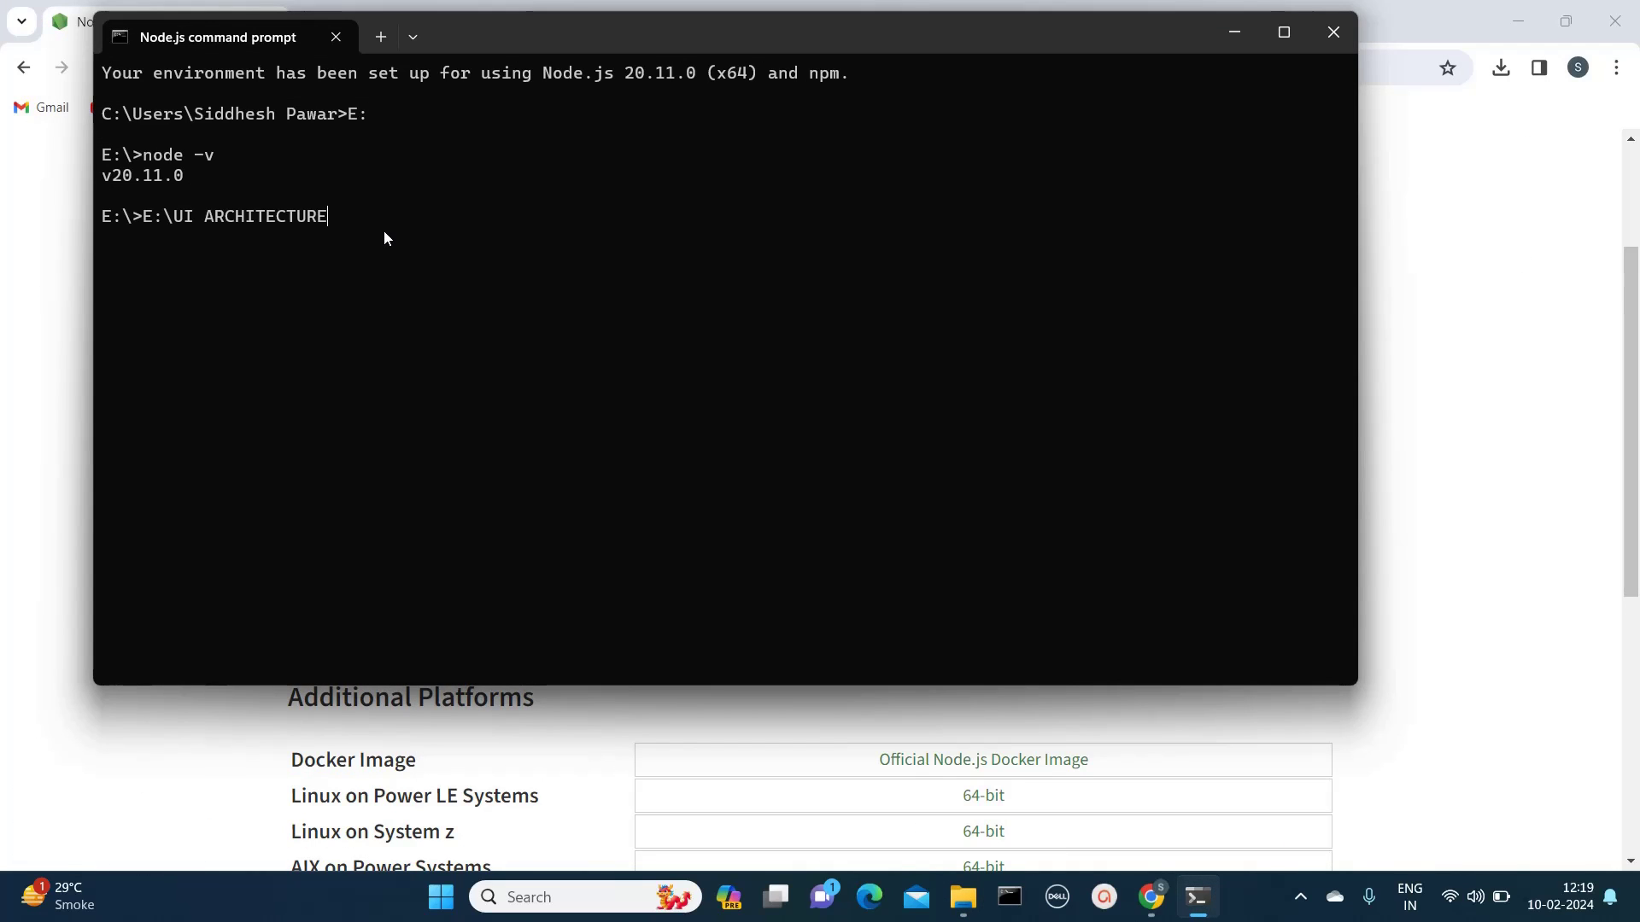
key(BackSpace)
key(BackSpace)
key(BackSpace)
key(BackSpace)
key(BackSpace)
key(BackSpace)
text(cd)
right_click(390, 217)
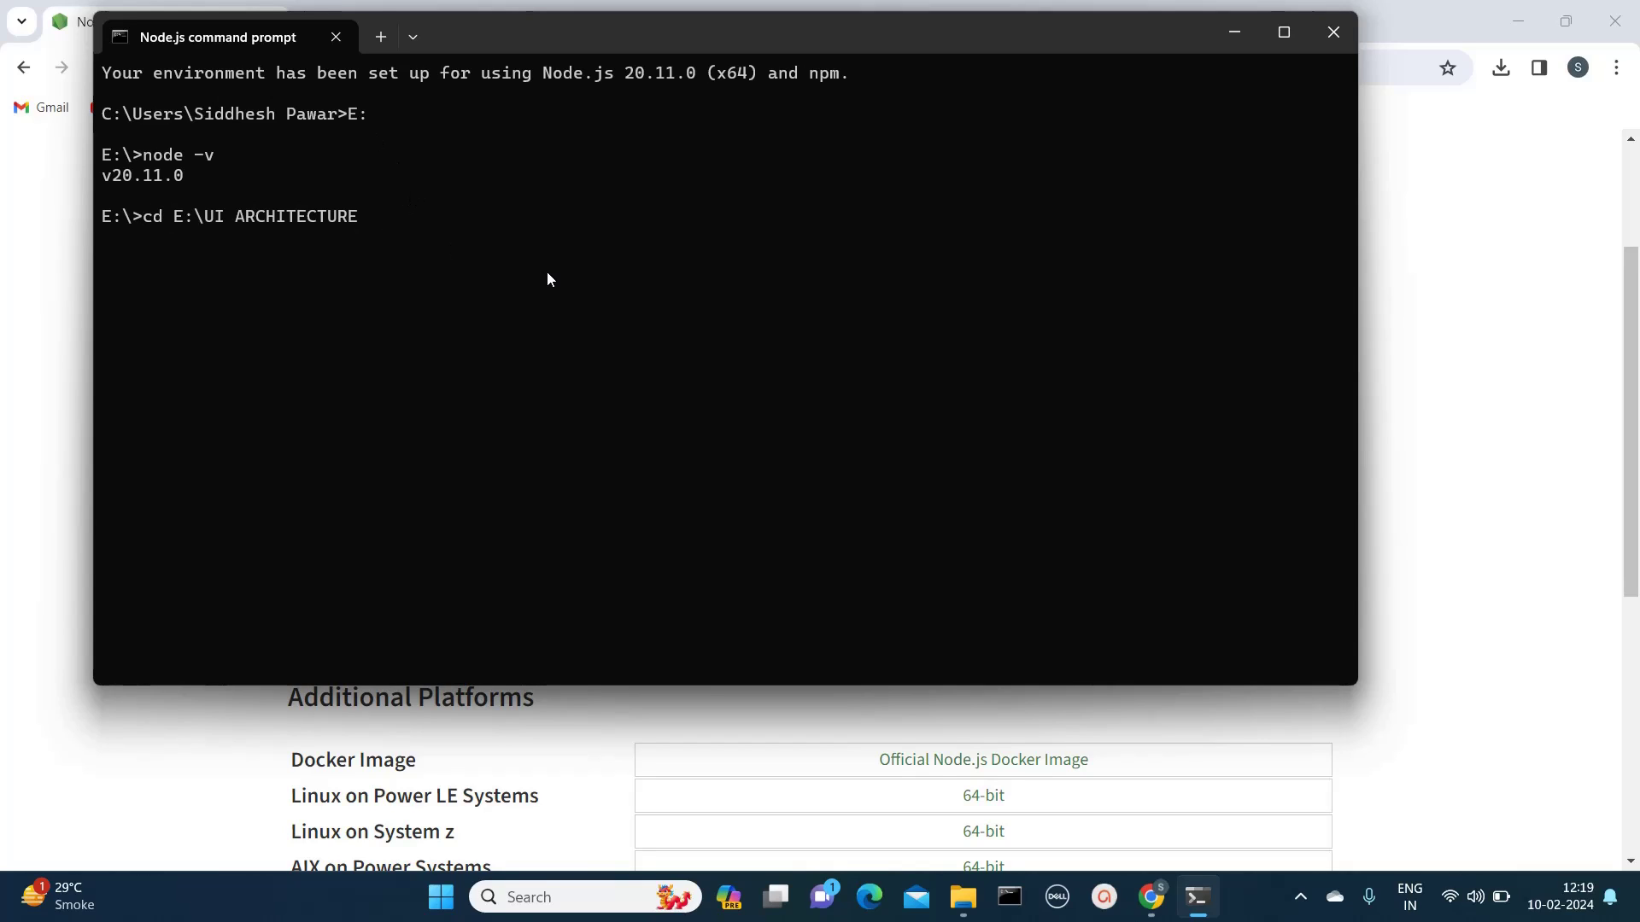
key(Return)
text(np)
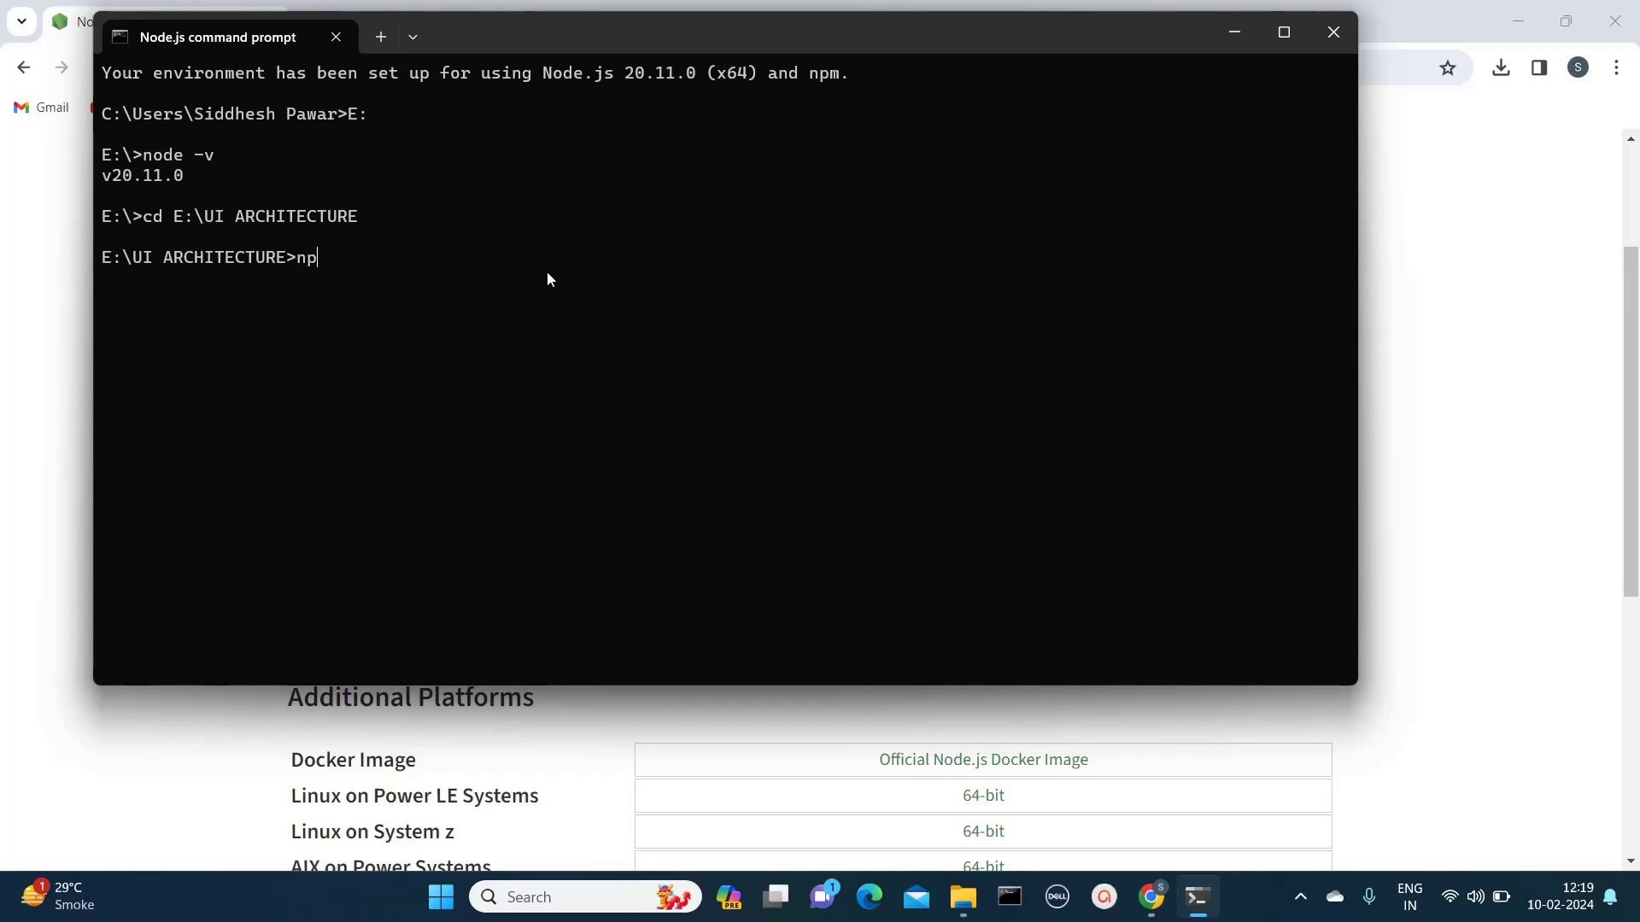
text(m i -)
text(g )
text(@angu)
text(lar/c;)
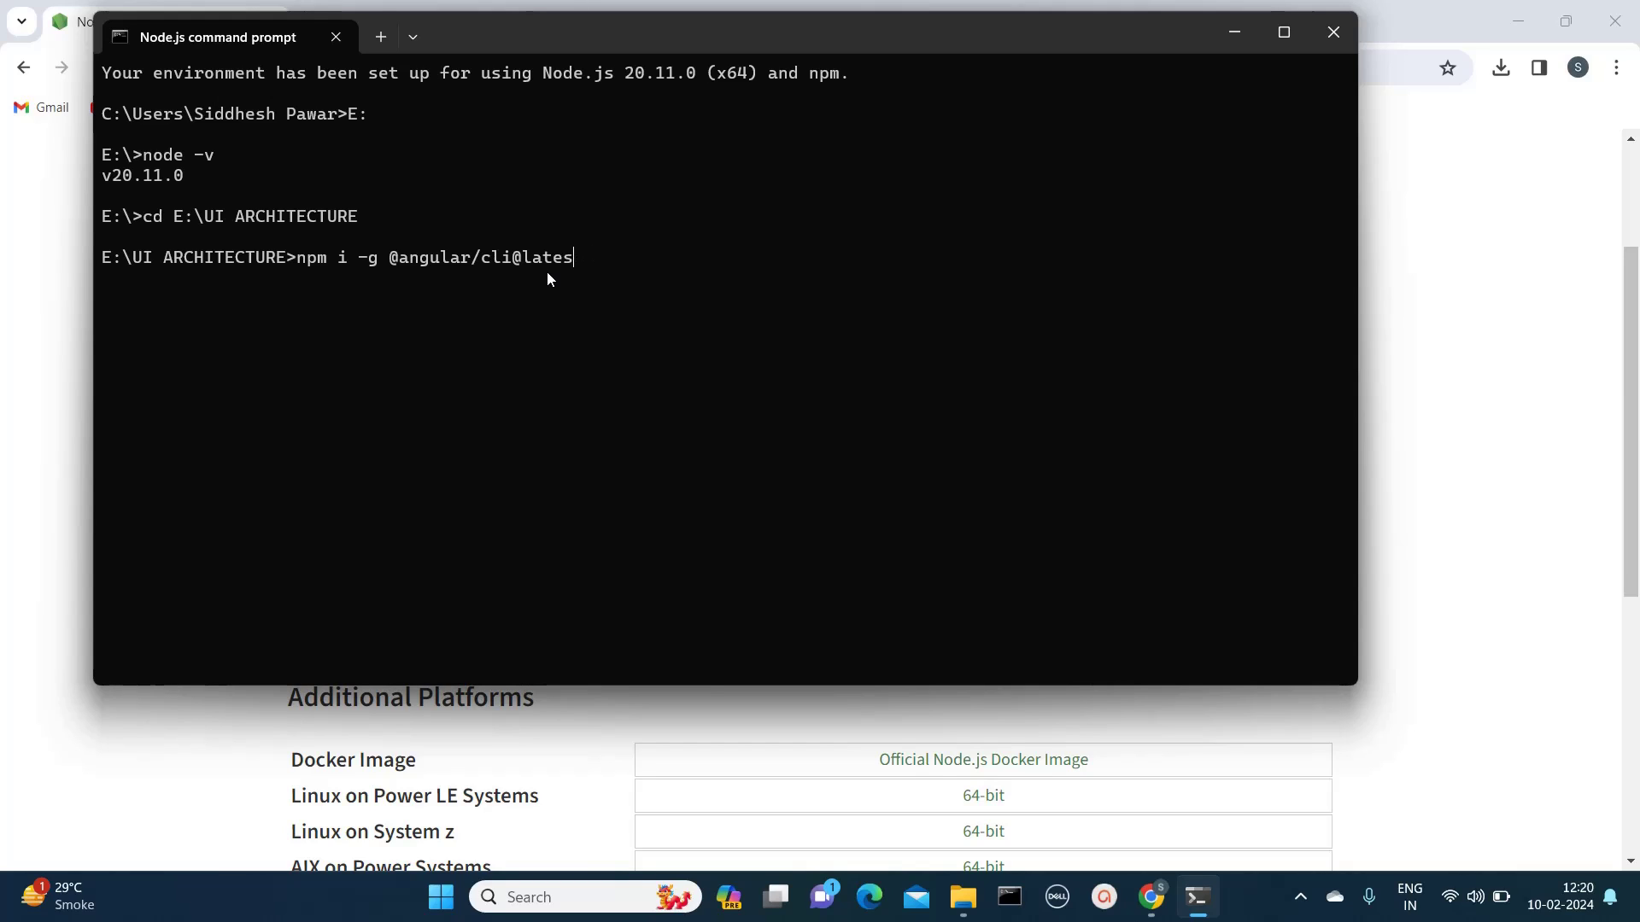
key(Return)
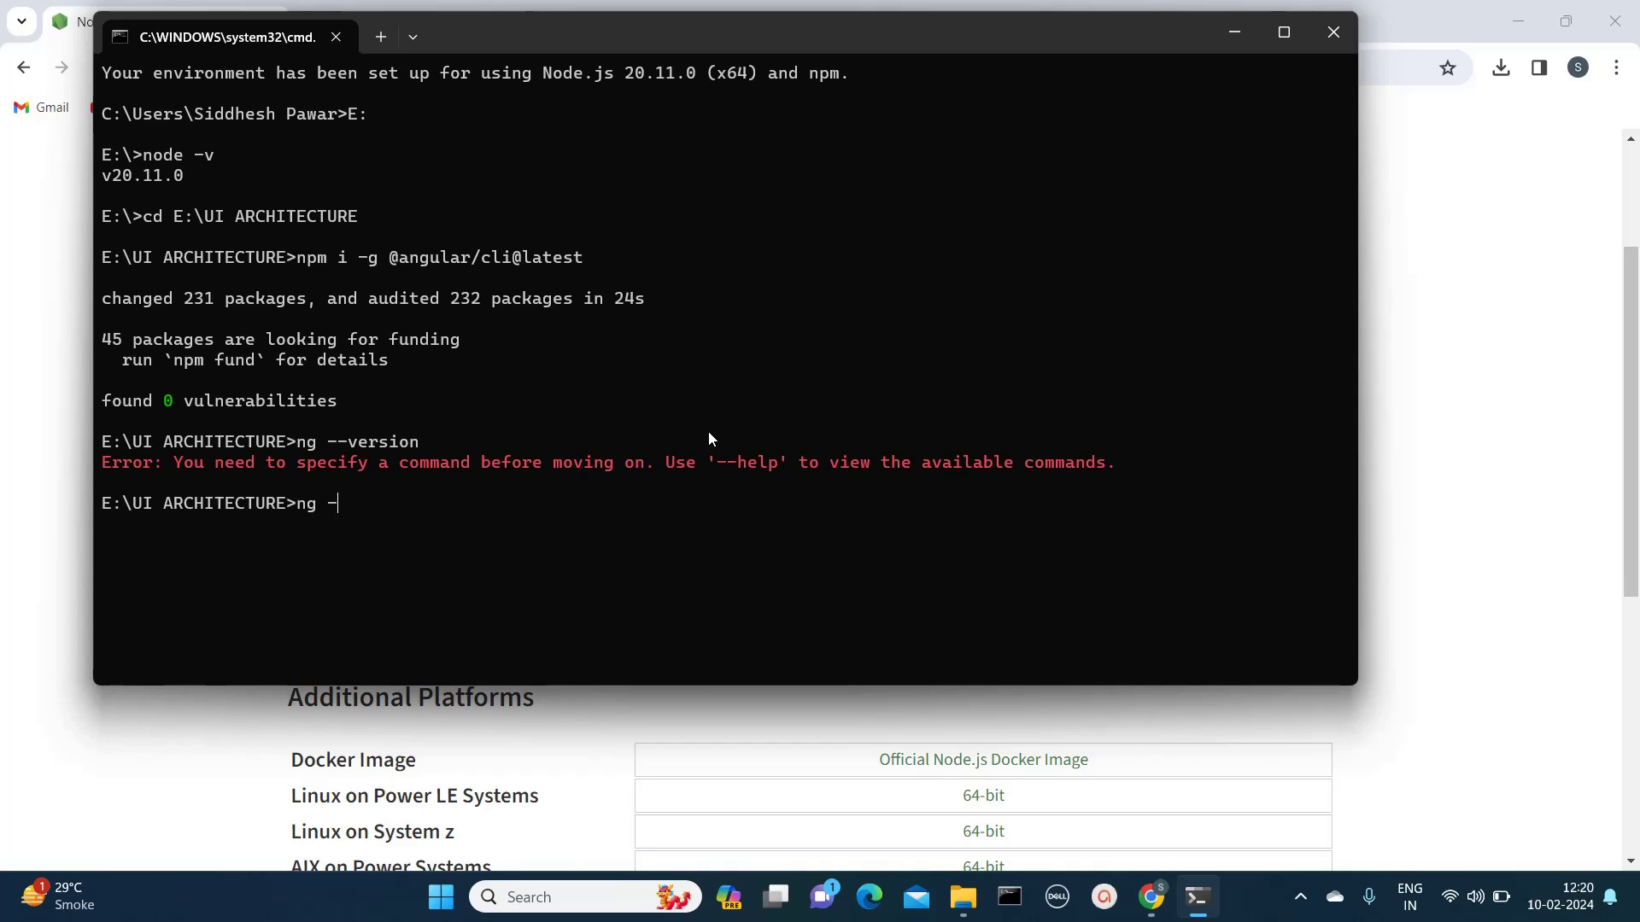
text(help)
Step: Run ng --help to display the Angular CLI command listing
key(Return)
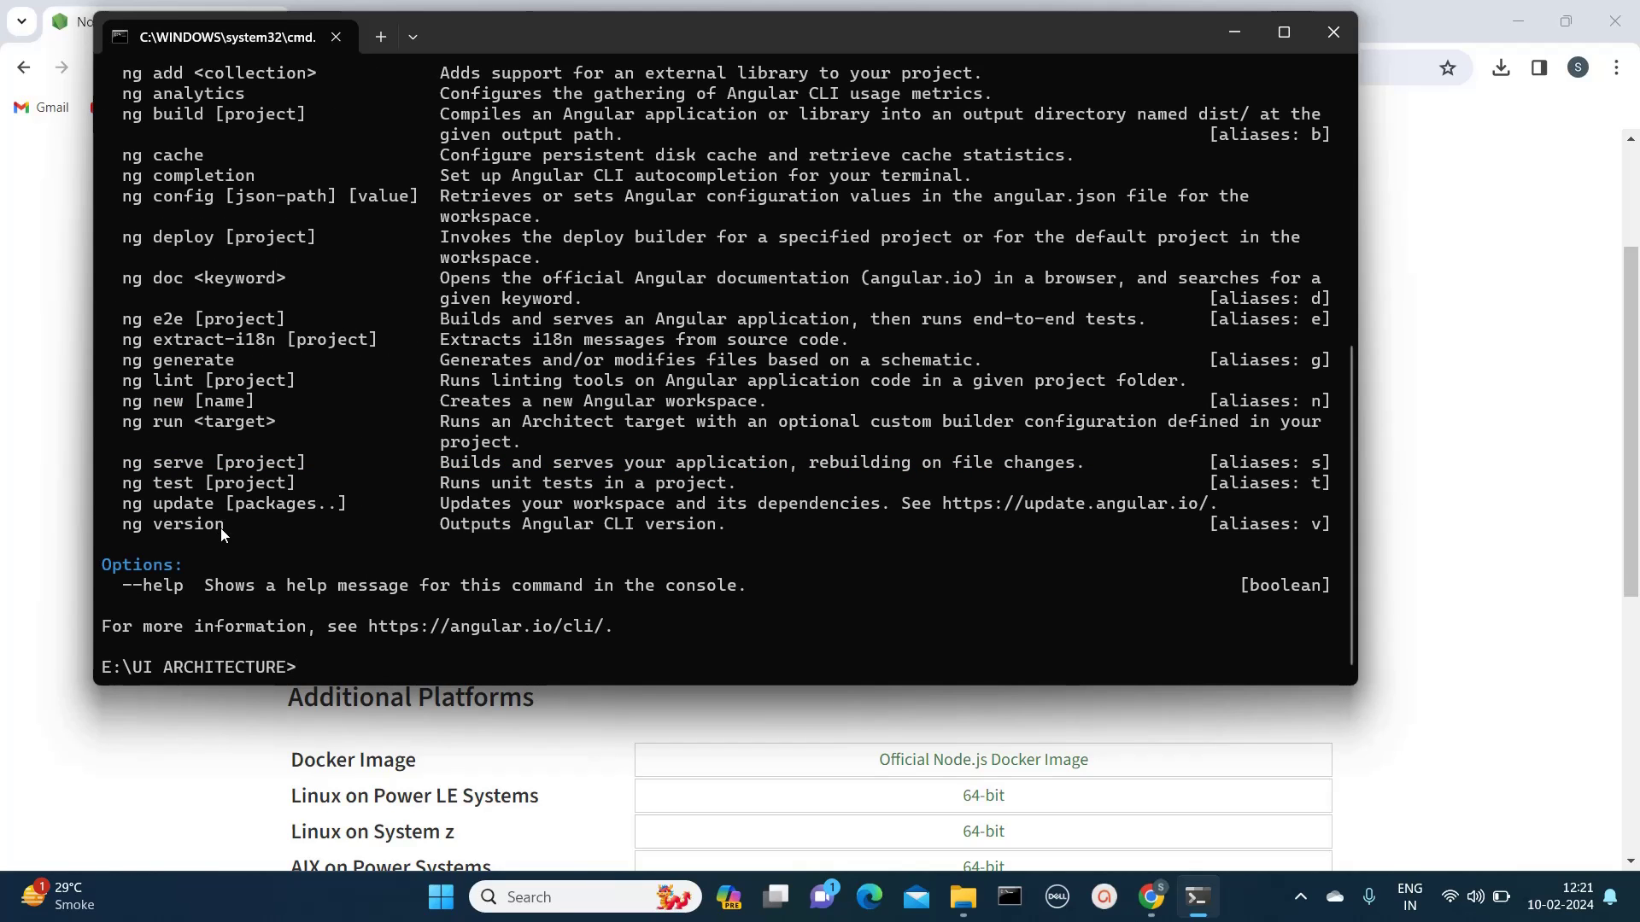
click(355, 647)
text(sion)
Step: Run ng version to confirm Angular CLI 17.1.3, Node 20.11.0 and npm 7.22.0
key(Return)
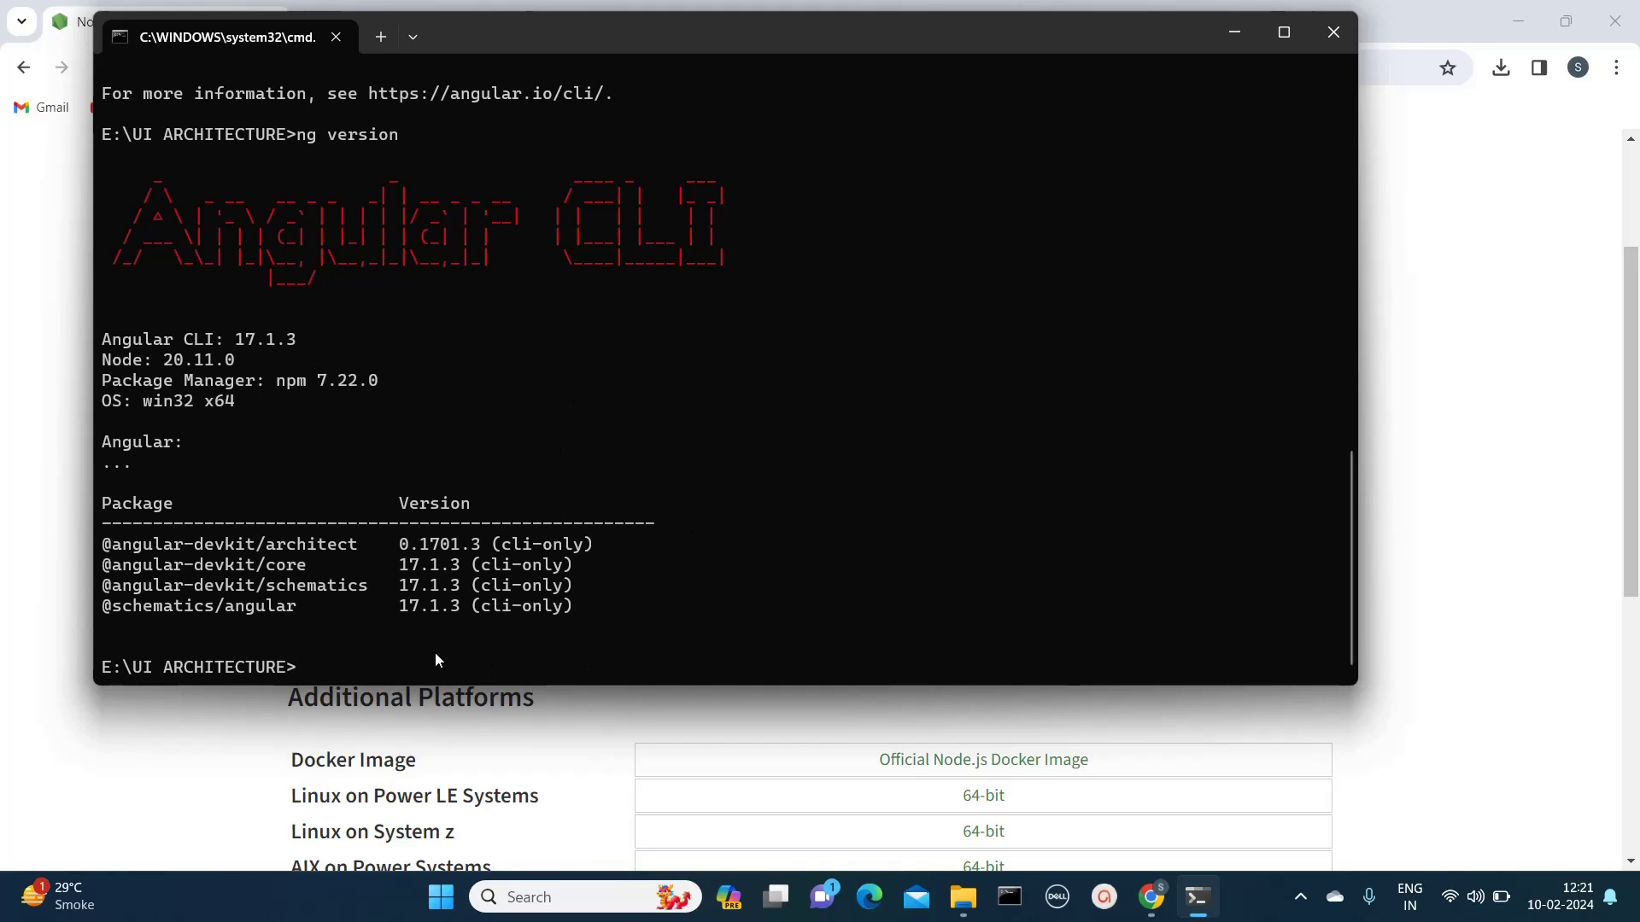
text(ng new )
text(a)
text(ng-17)
Step: Run ng new ang-17, choosing SCSS stylesheets and declining server-side rendering
key(Return)
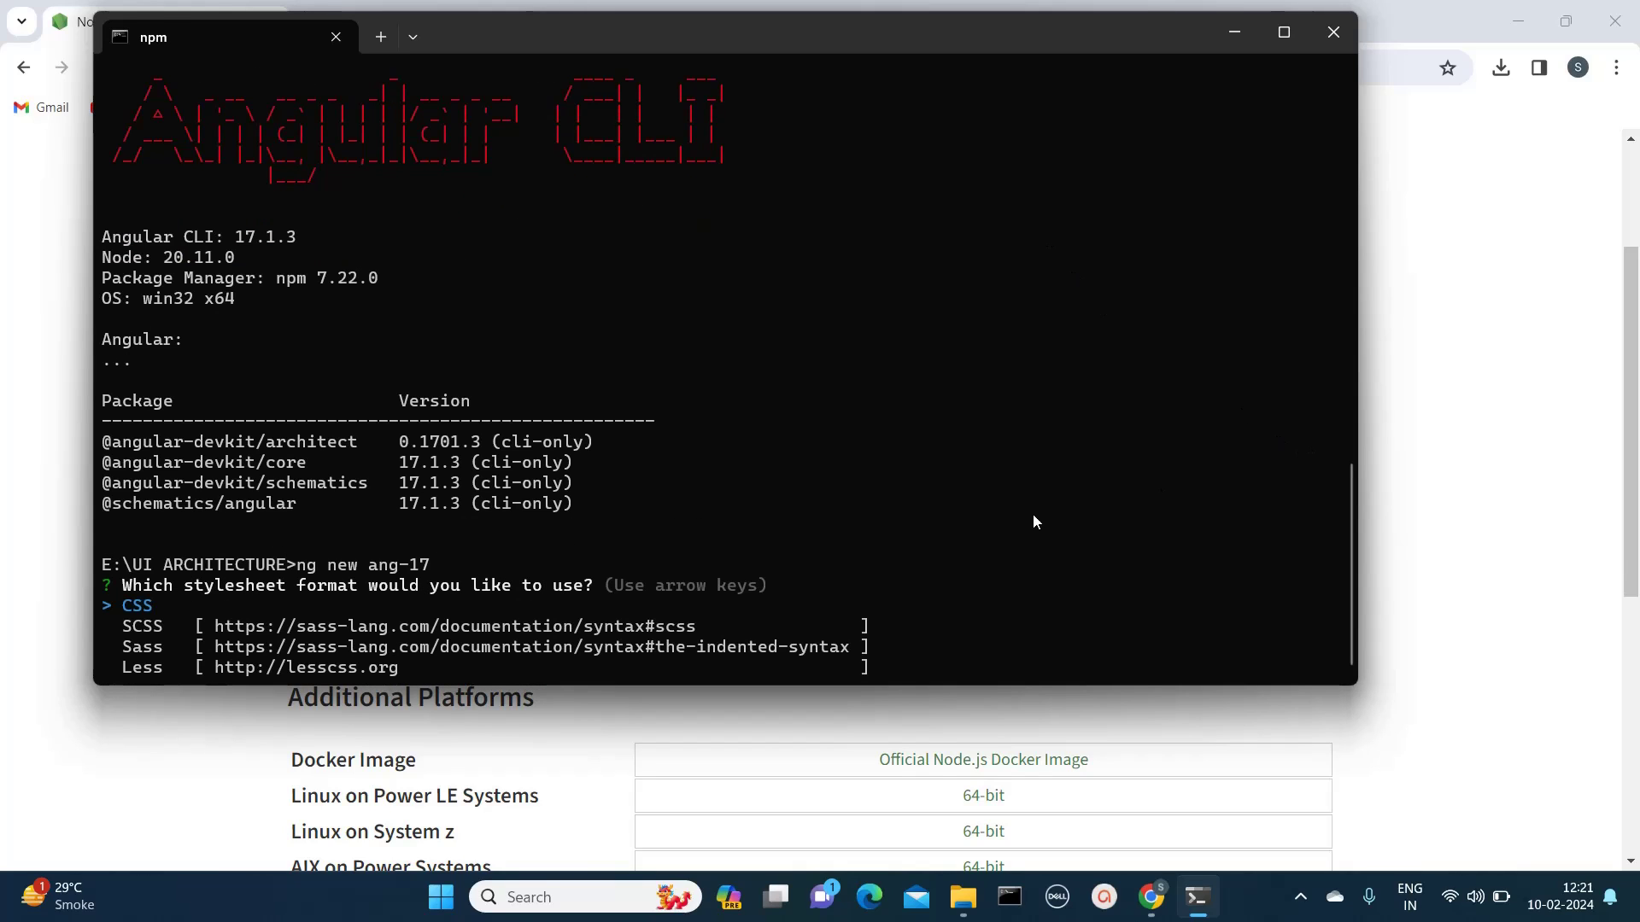
key(Down)
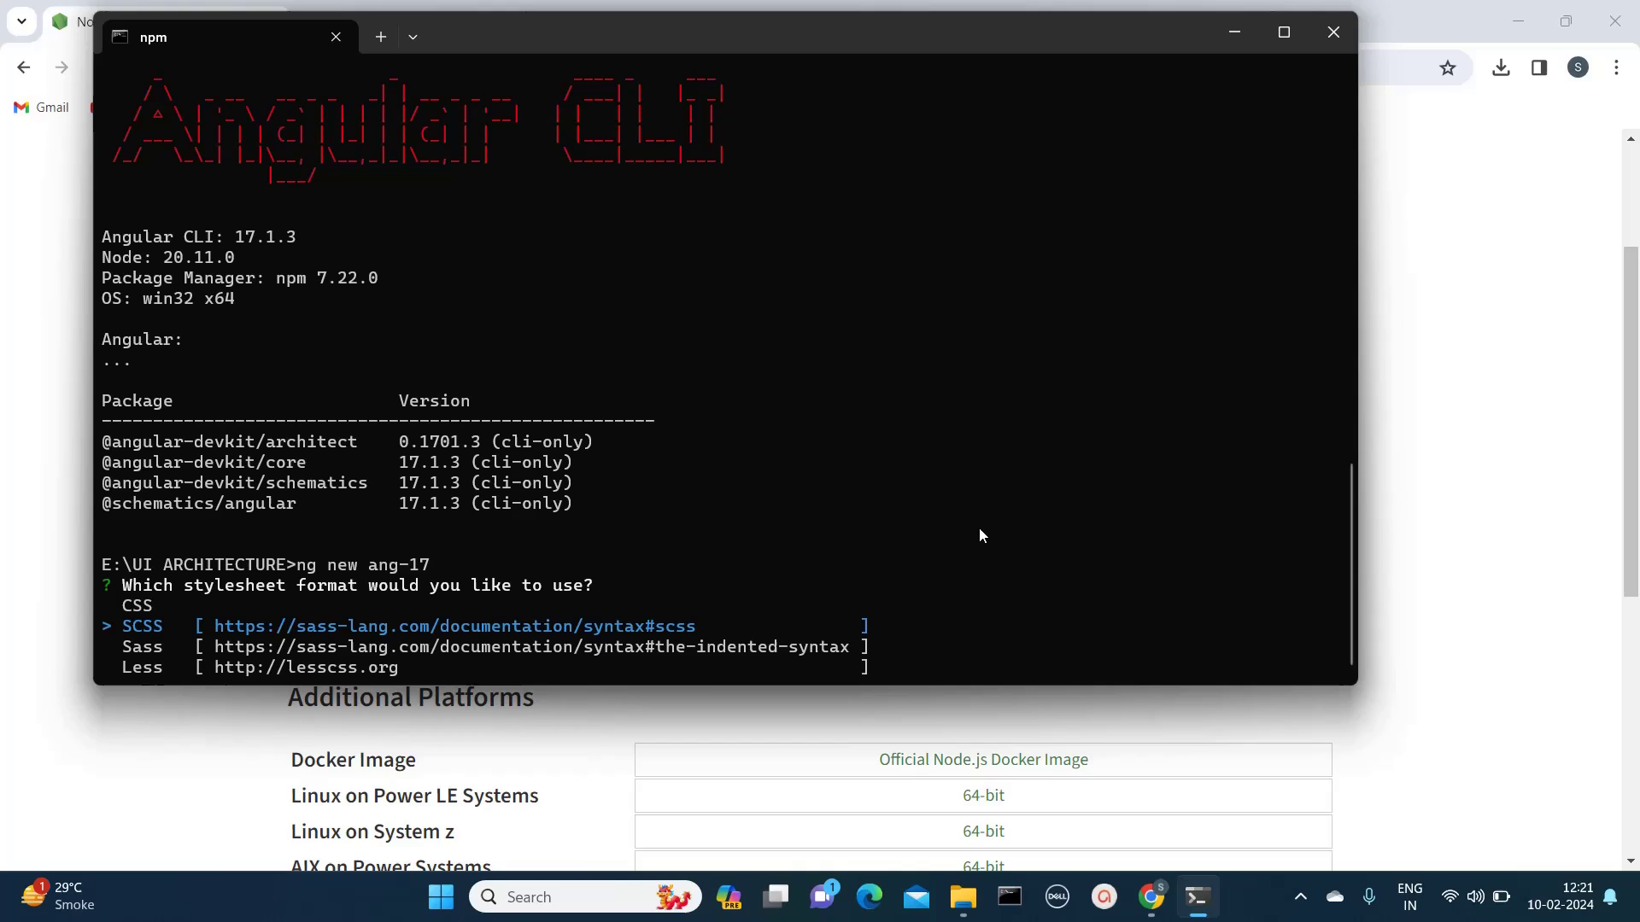
key(Return)
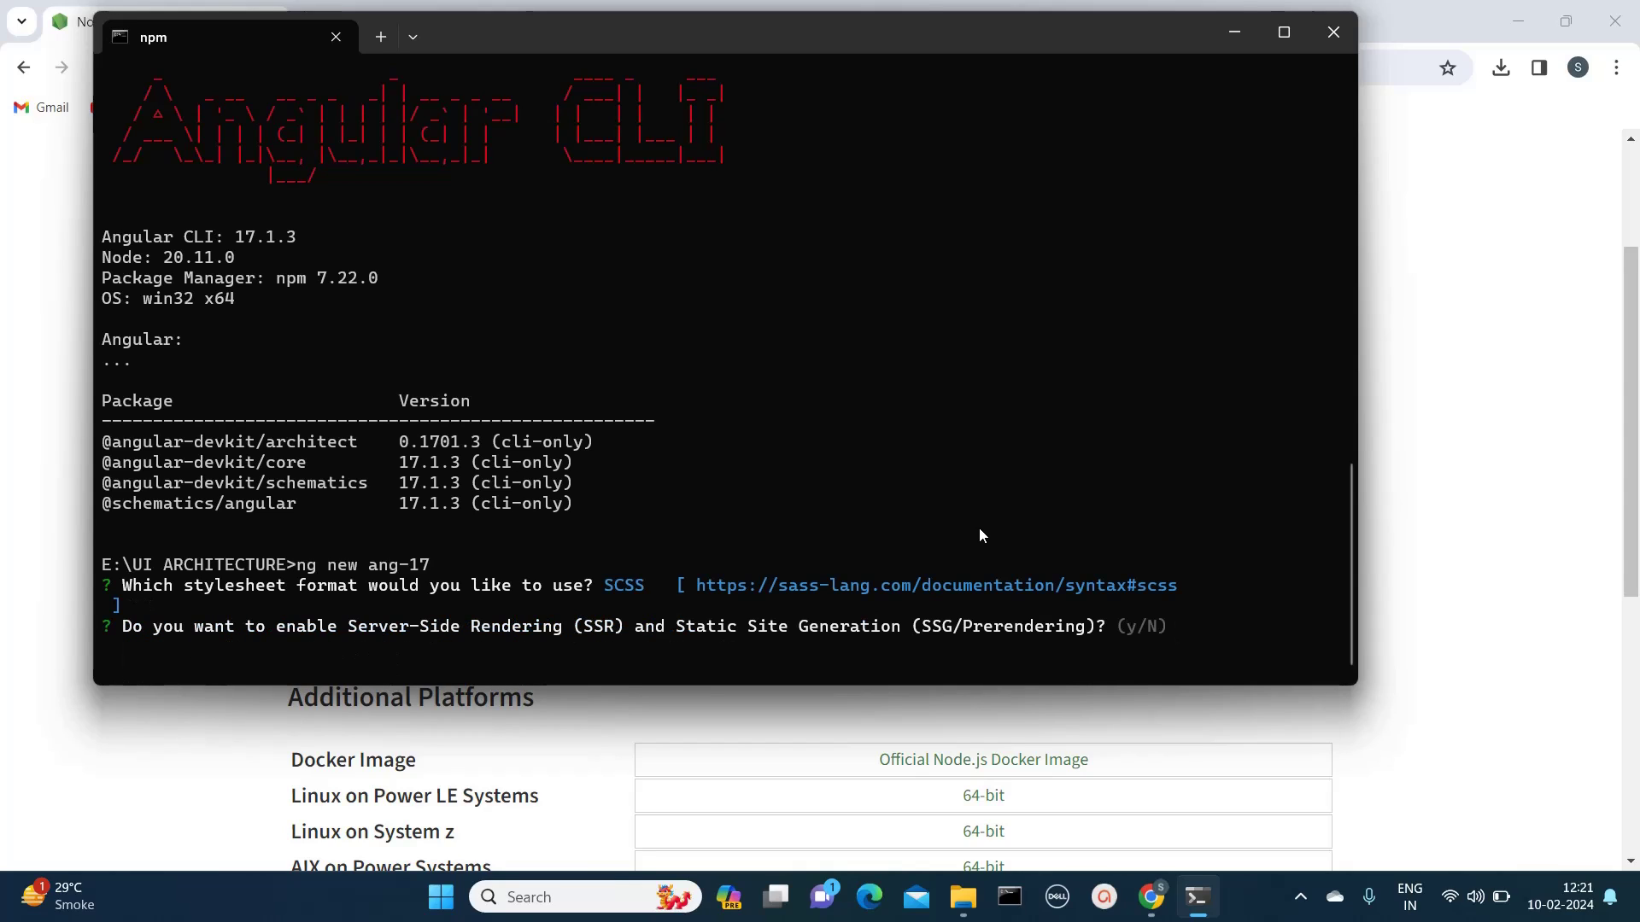
text(N)
key(Return)
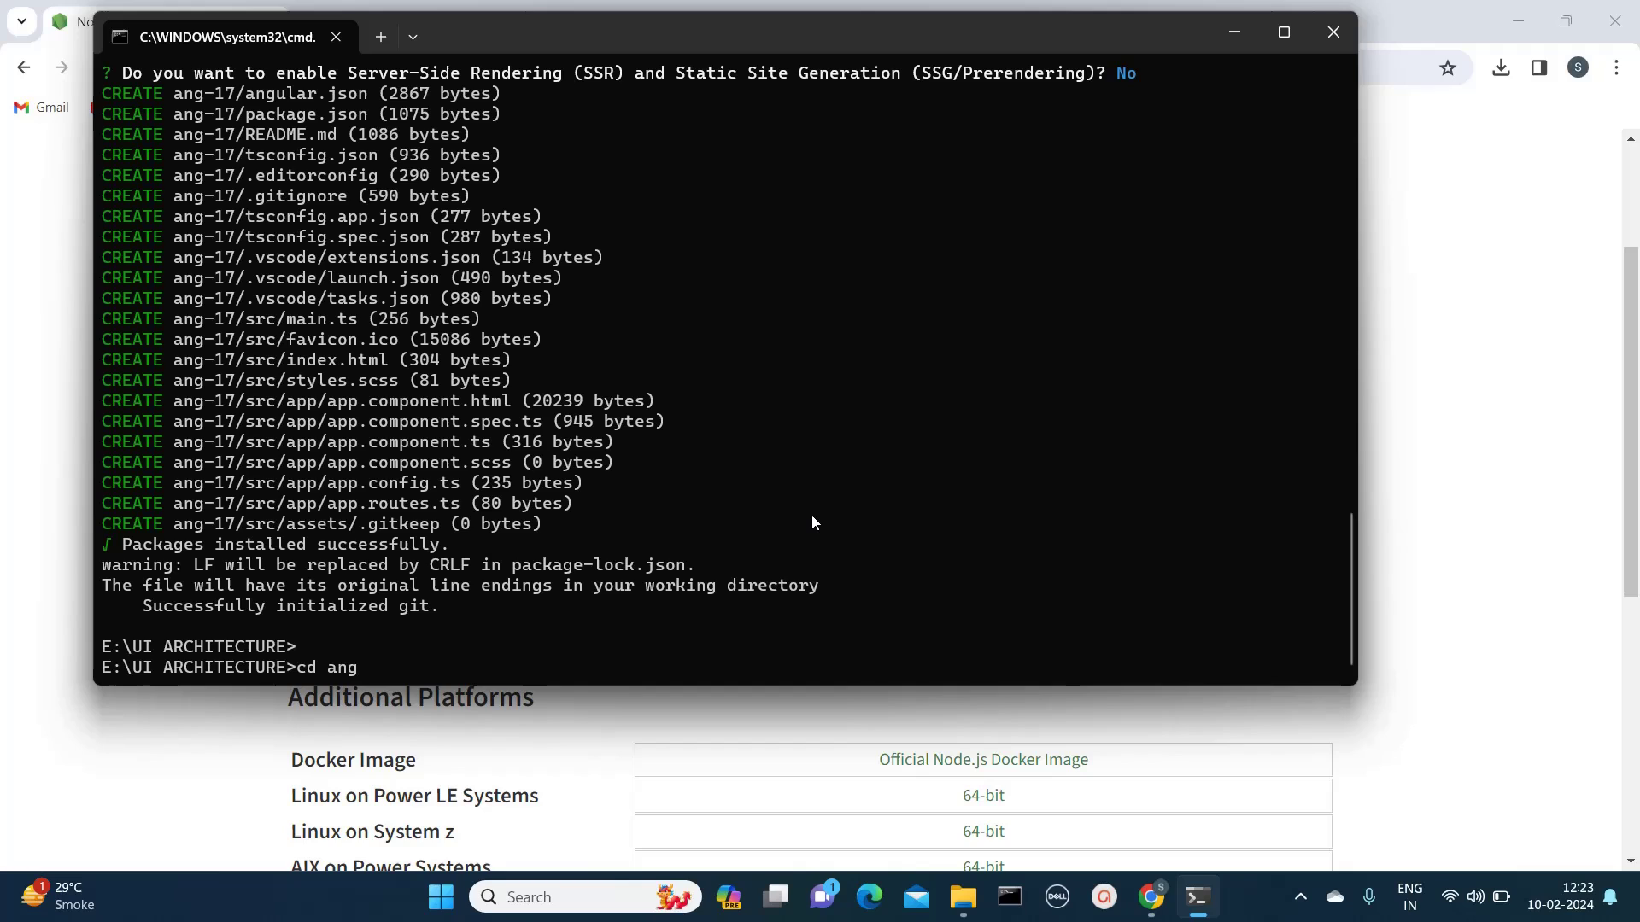
text(-17)
Step: Change into the ang-17 folder and run ng serve
key(Return)
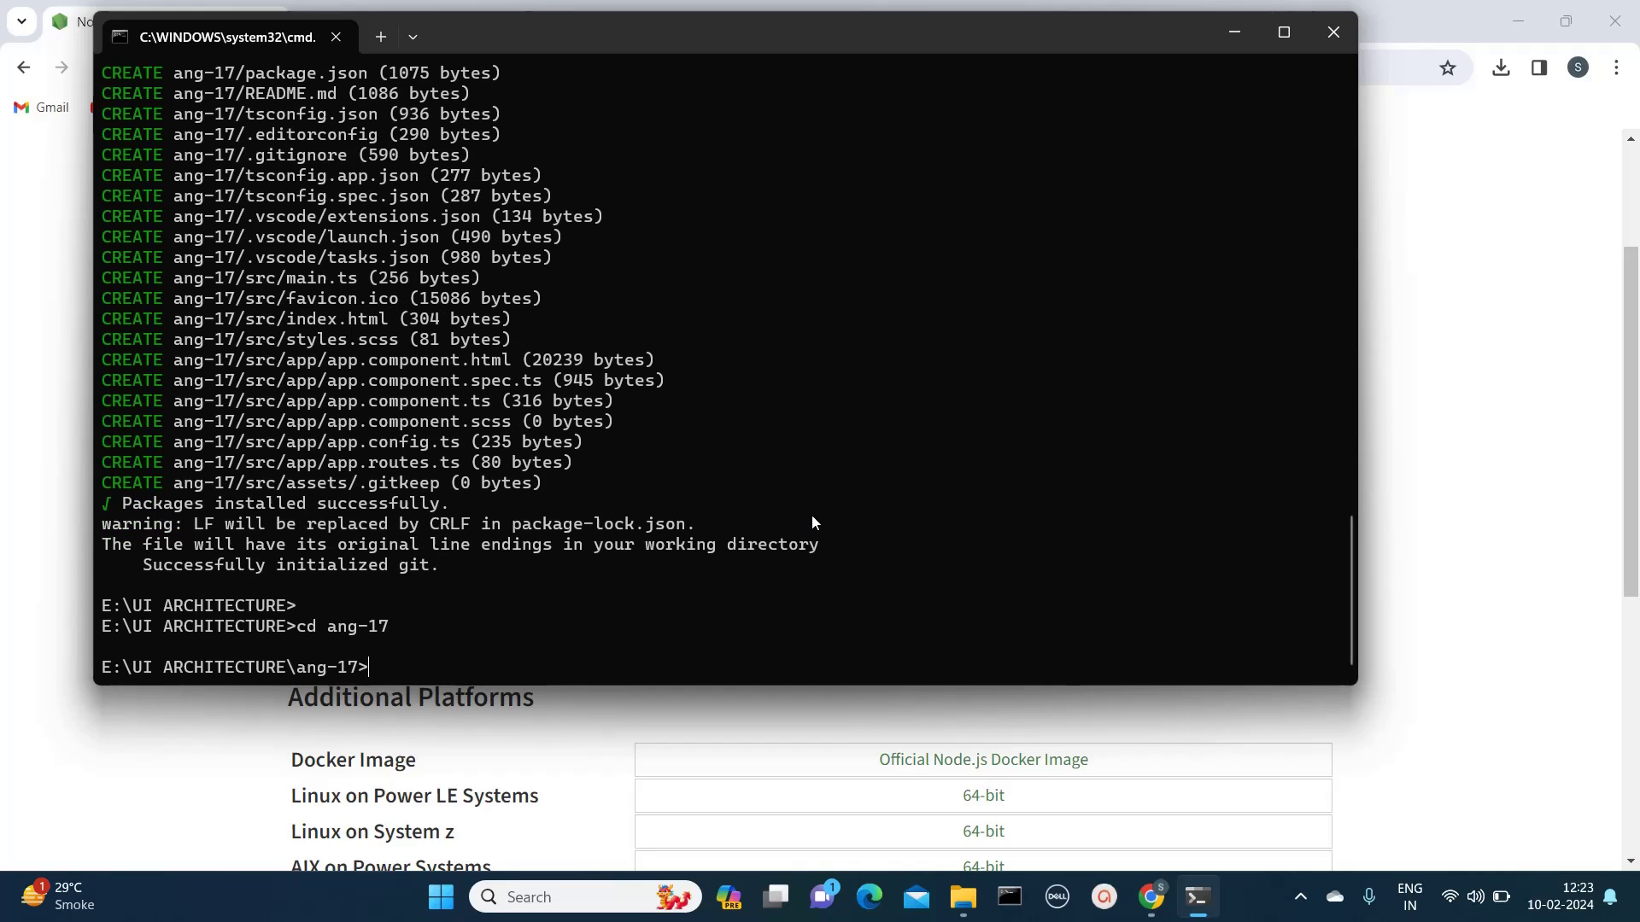
text(ng ser)
text(ve)
key(Return)
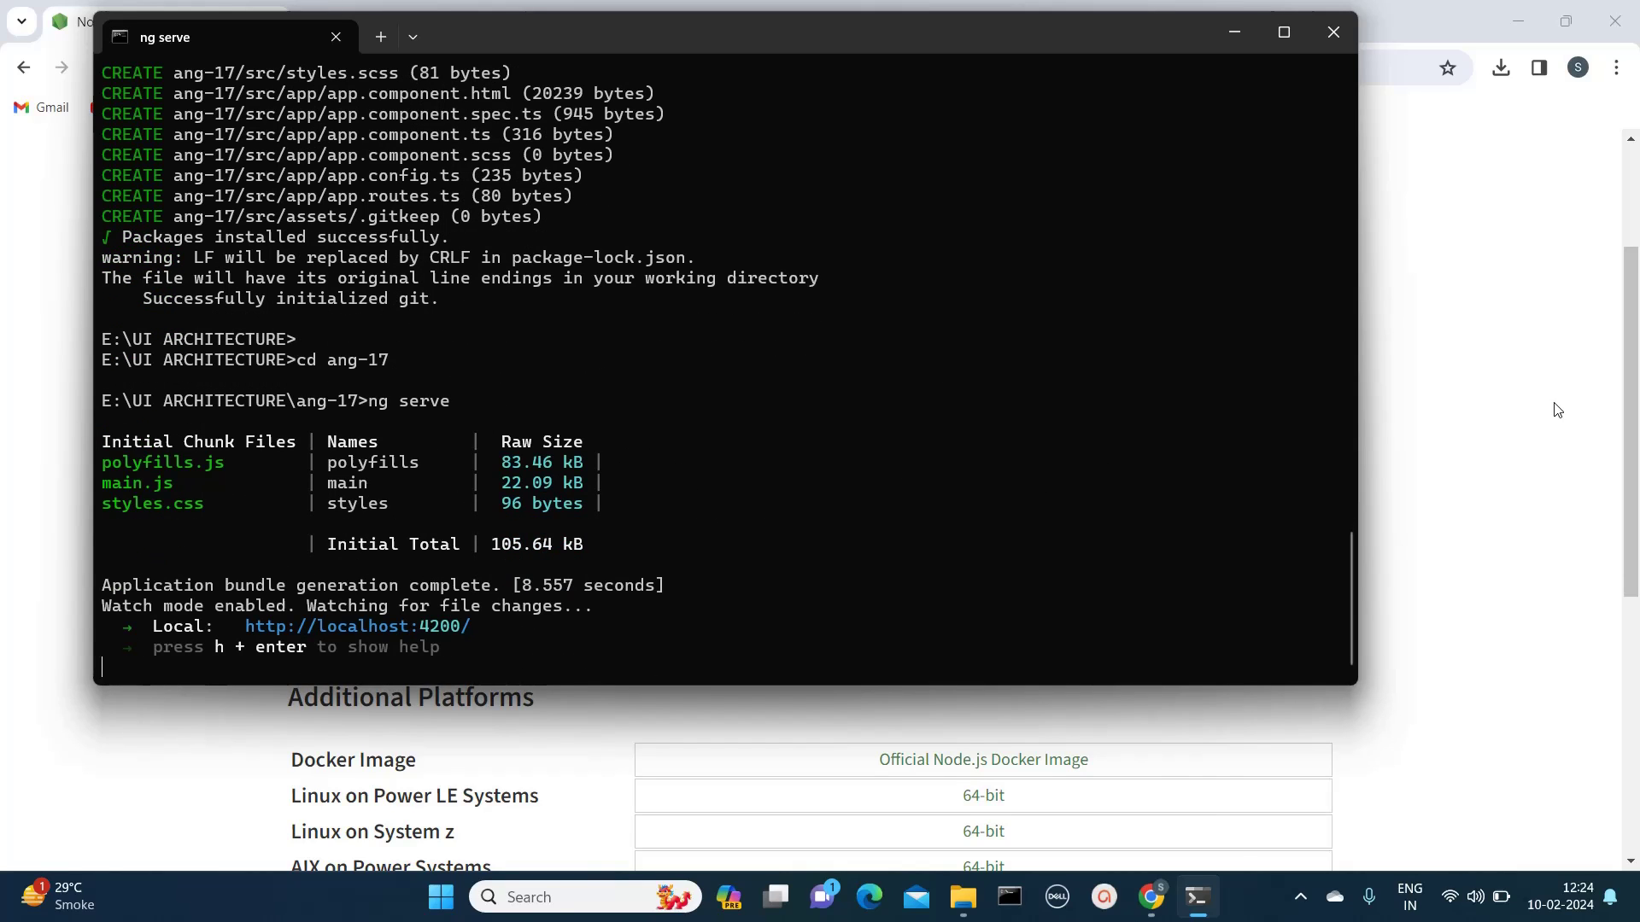
Step: Bring Chrome forward and load localhost:4200 in a new tab
click(1468, 310)
click(312, 21)
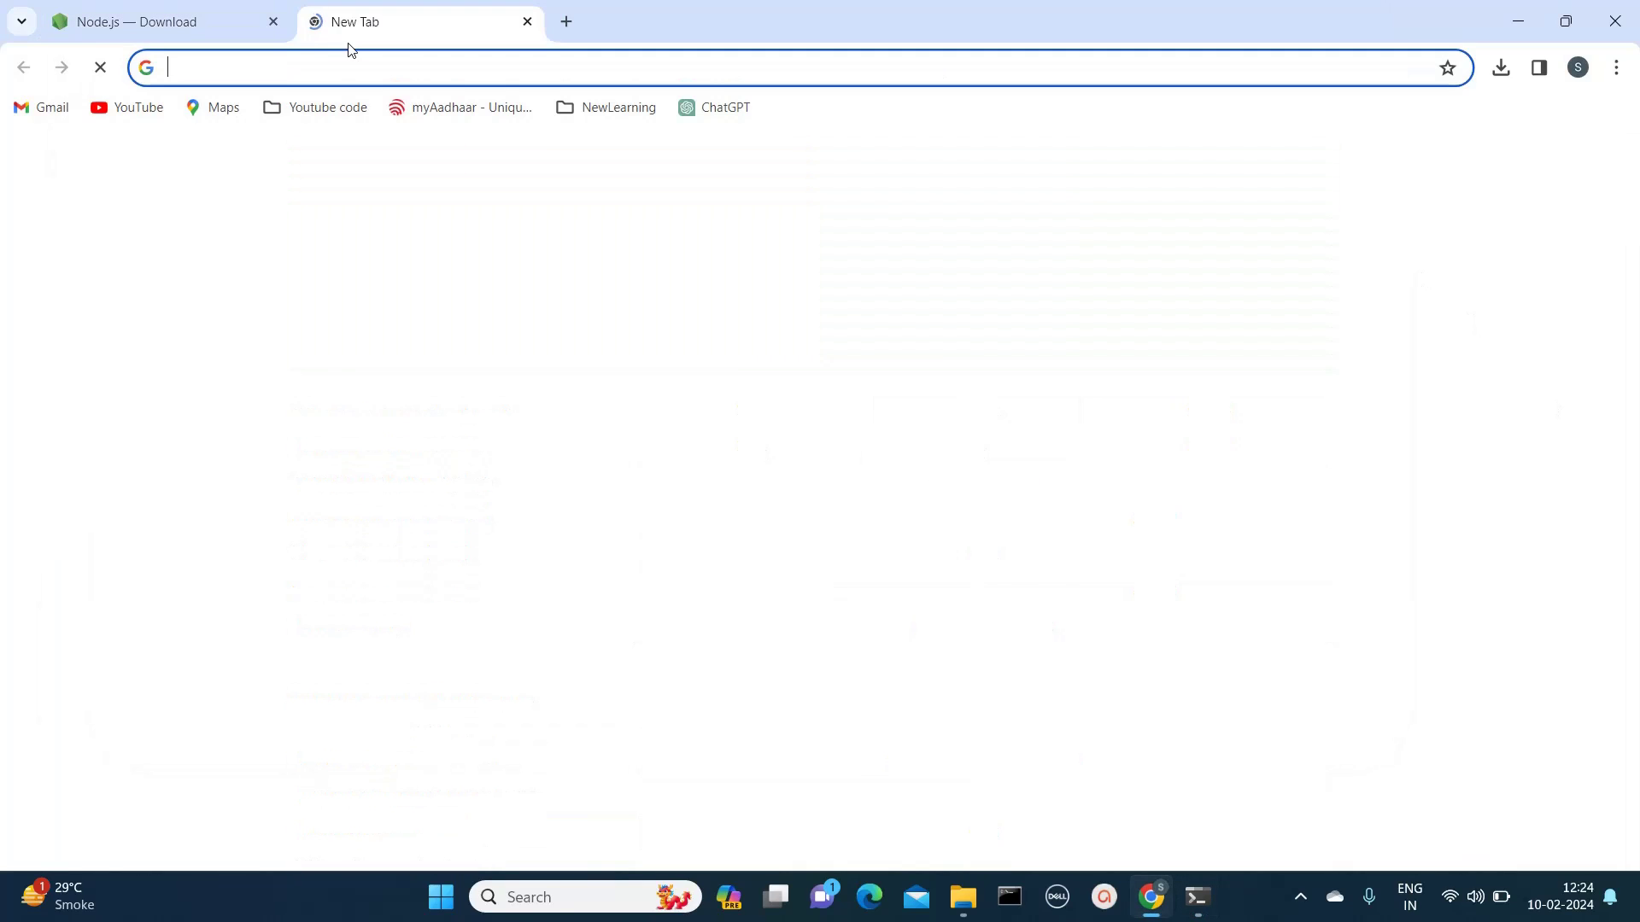
text(lo)
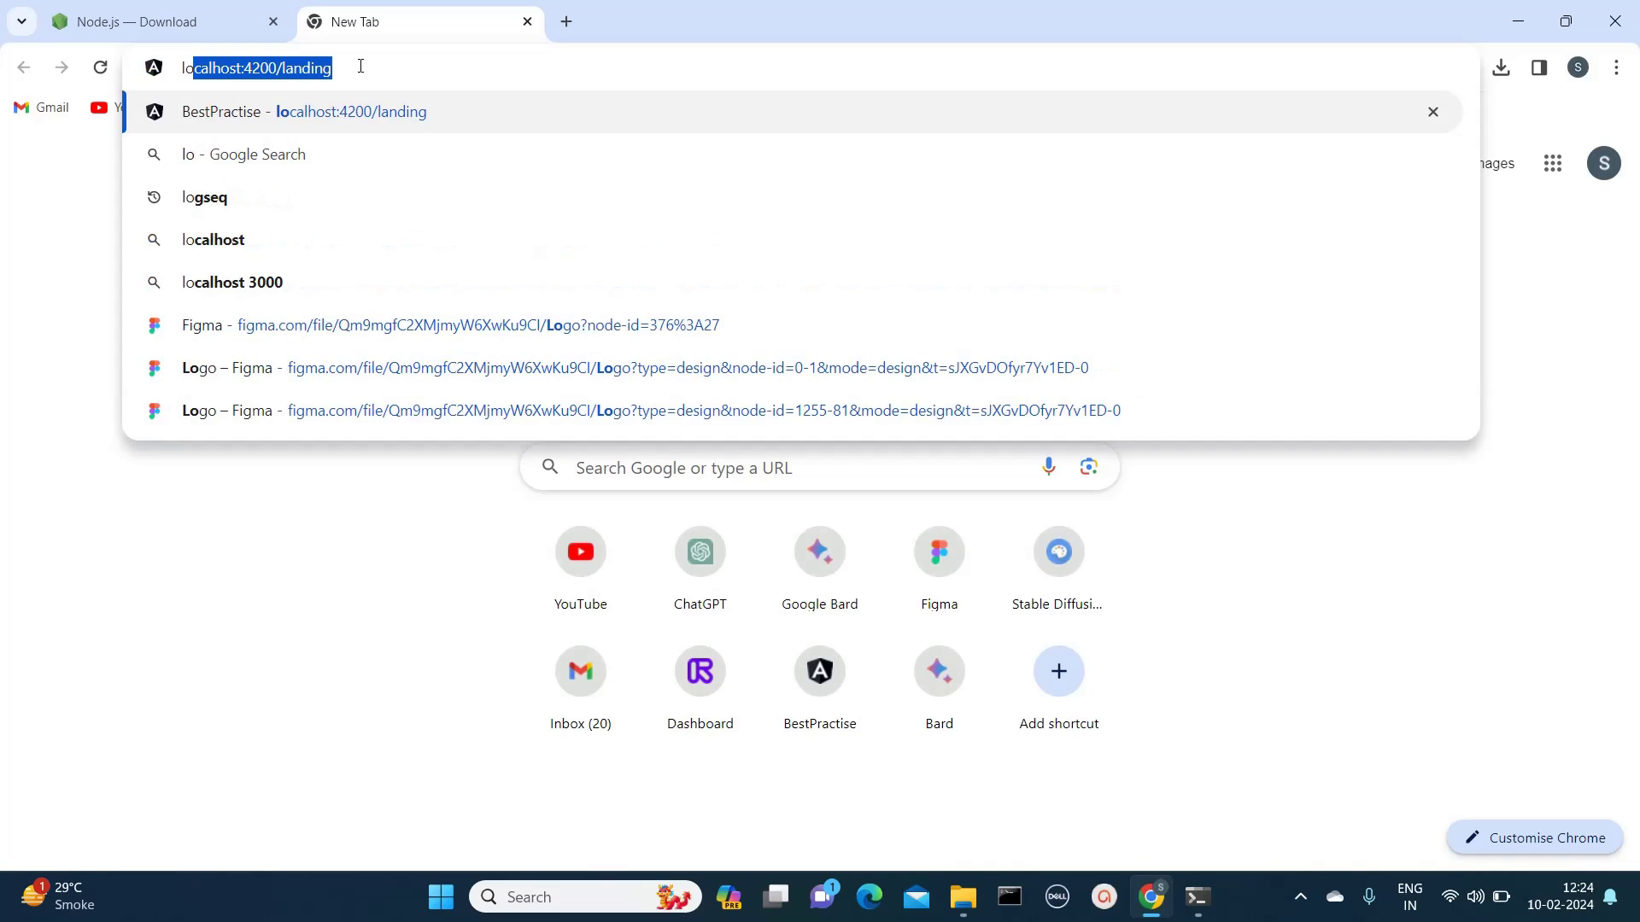
key(Right)
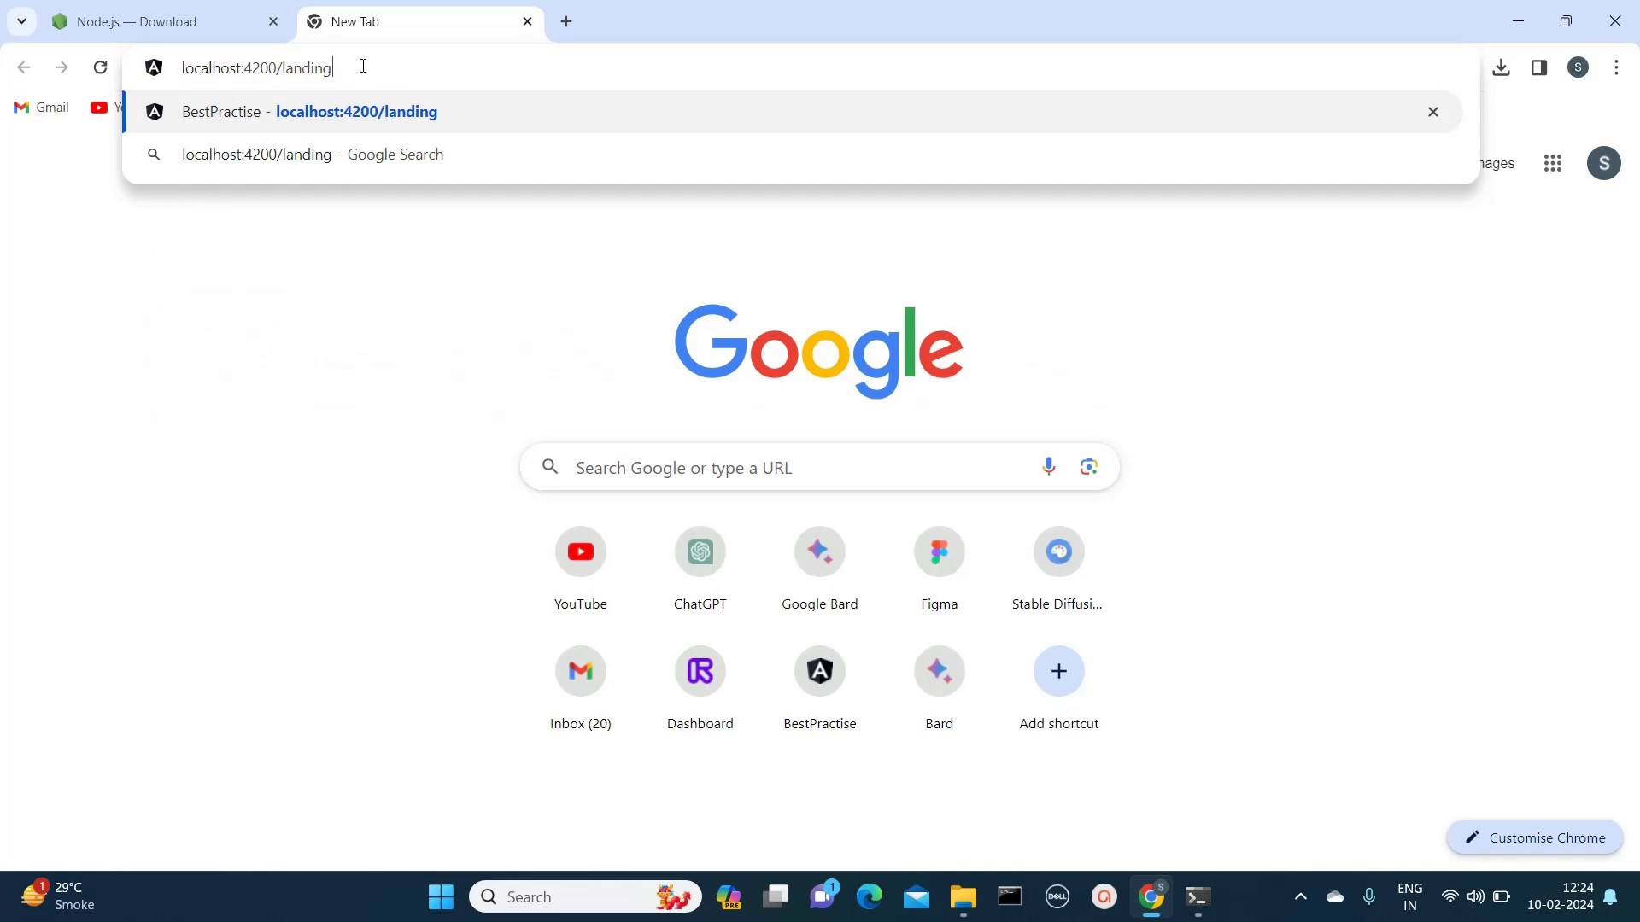
key(BackSpace)
key(BackSpace)
key(BackSpace)
key(BackSpace)
key(BackSpace)
key(BackSpace)
key(BackSpace)
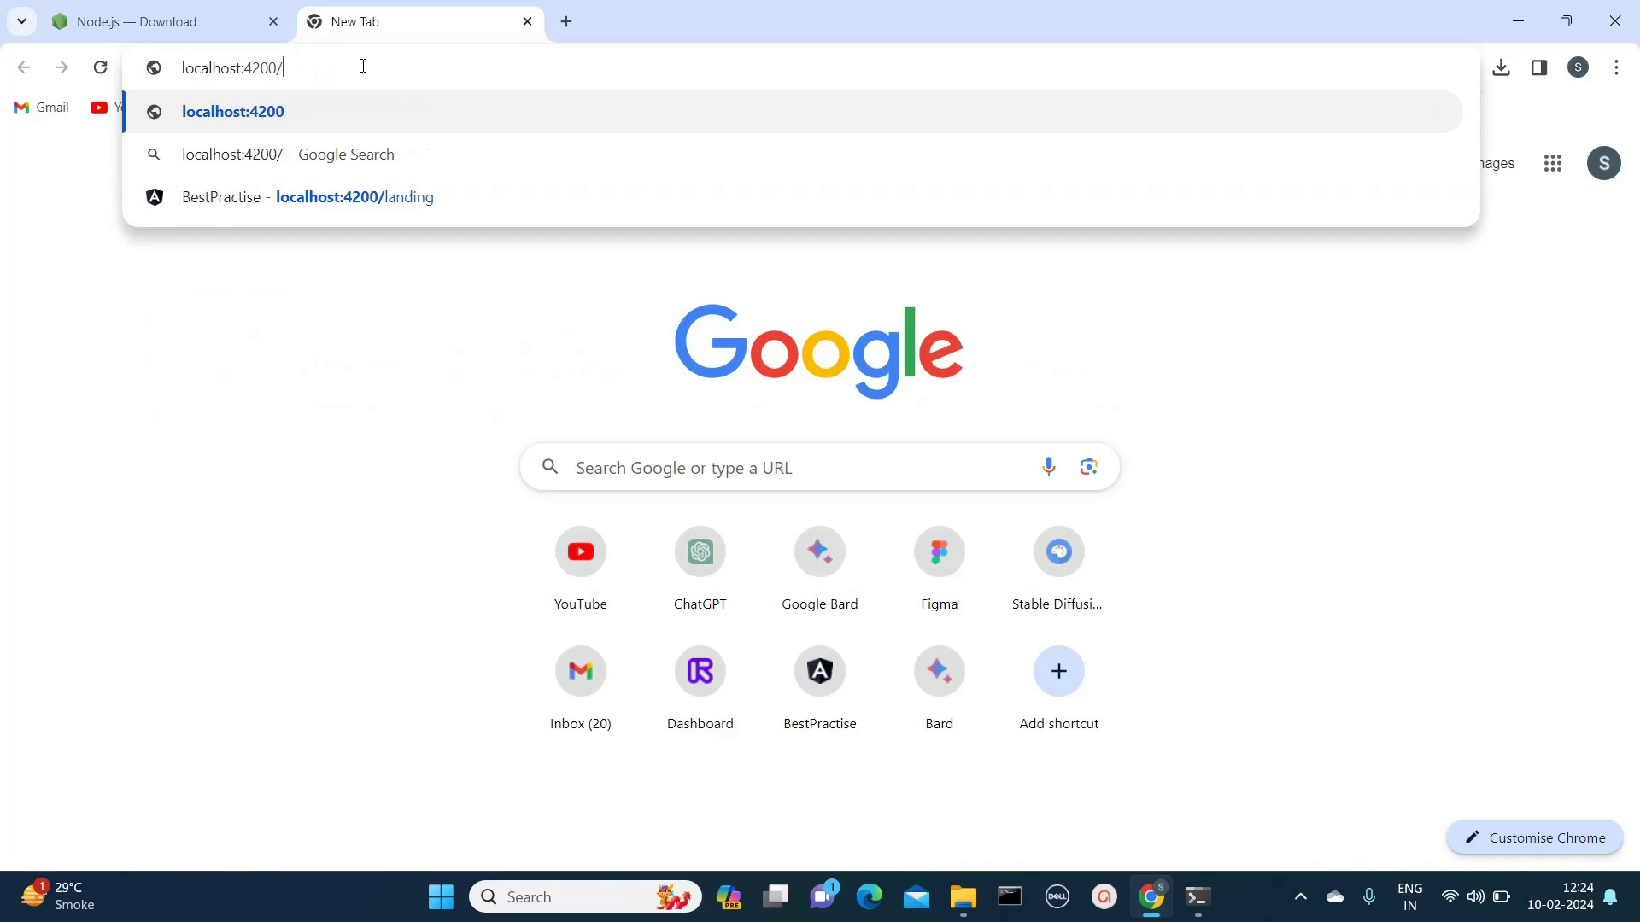
key(BackSpace)
key(Return)
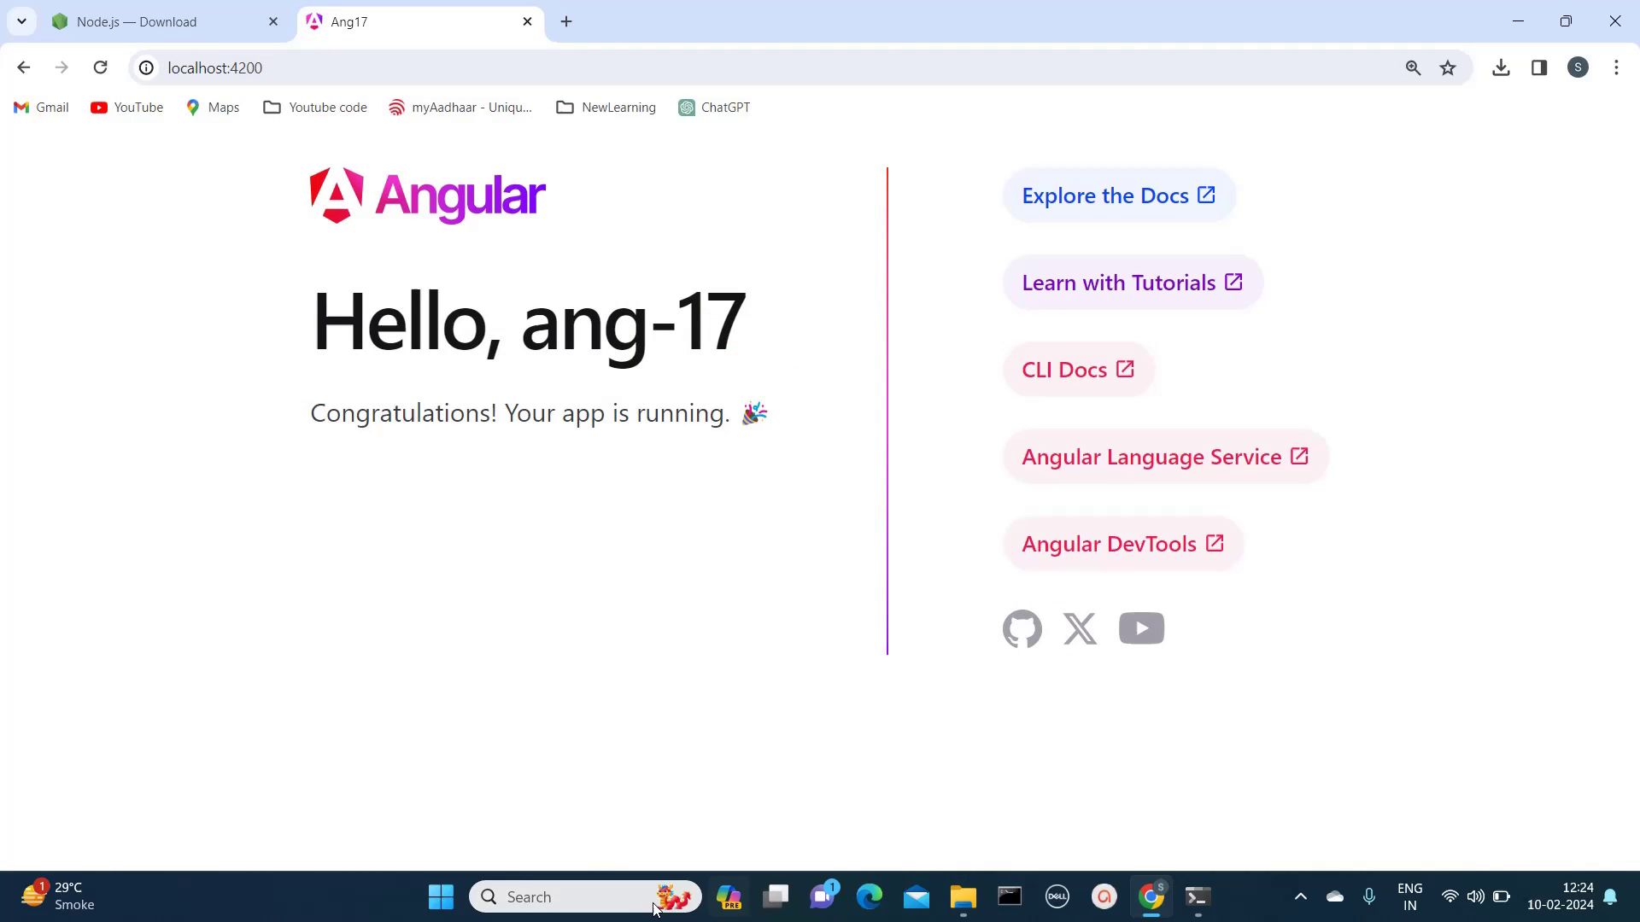
Step: Launch Visual Studio Code and open the folder E:\UI ARCHITECTURE\ang-17
click(622, 895)
text(vsc)
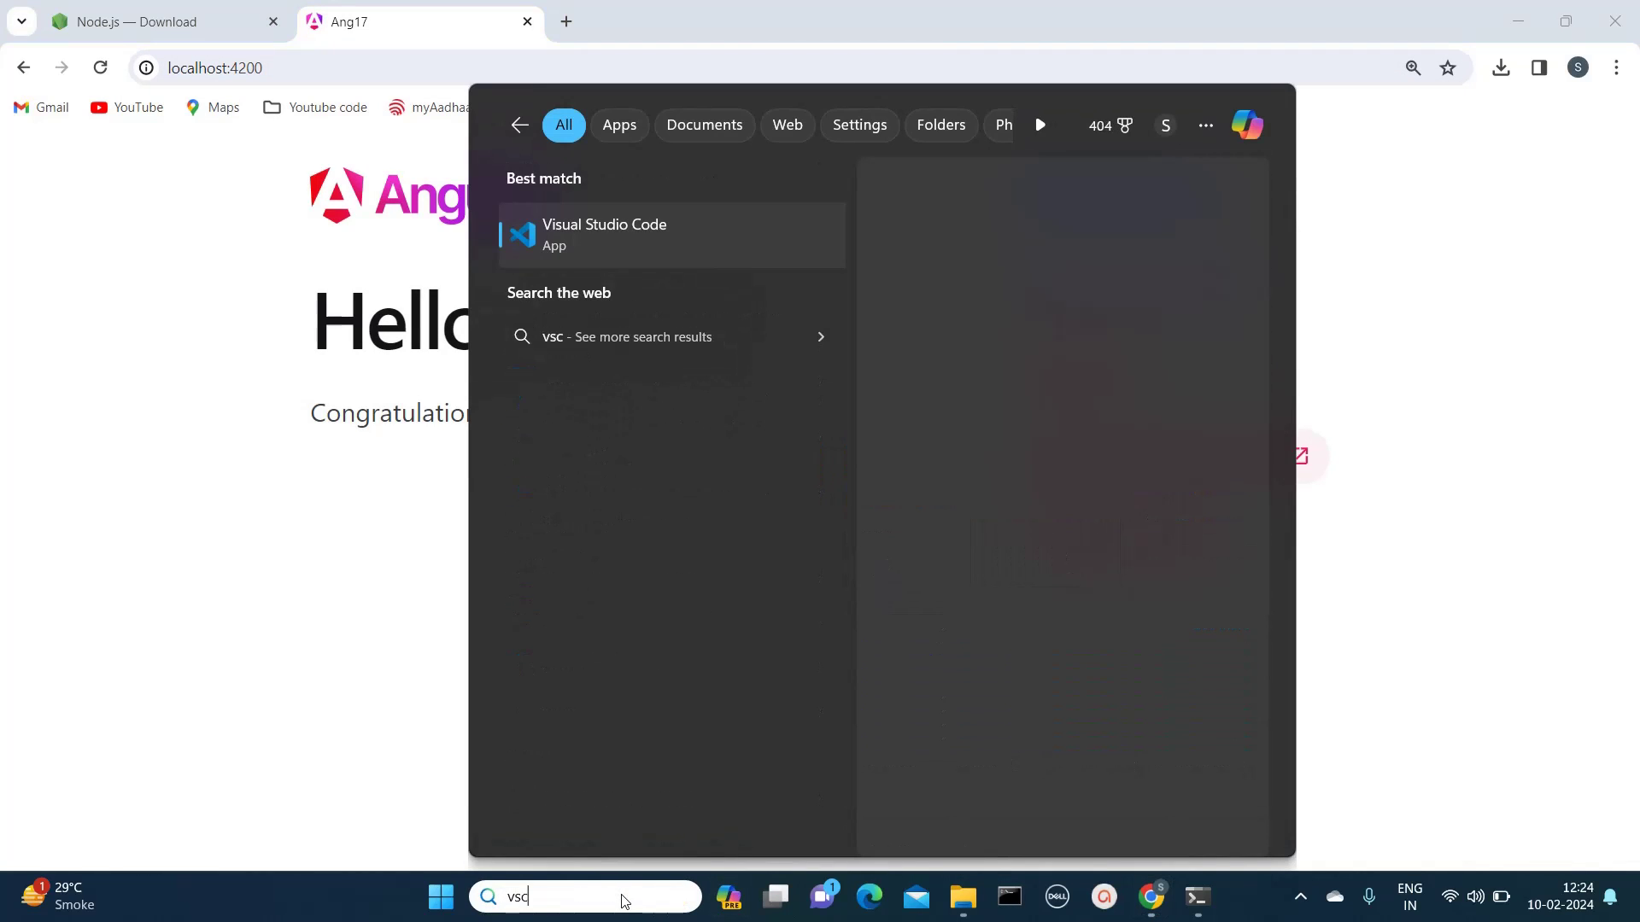
text(ode)
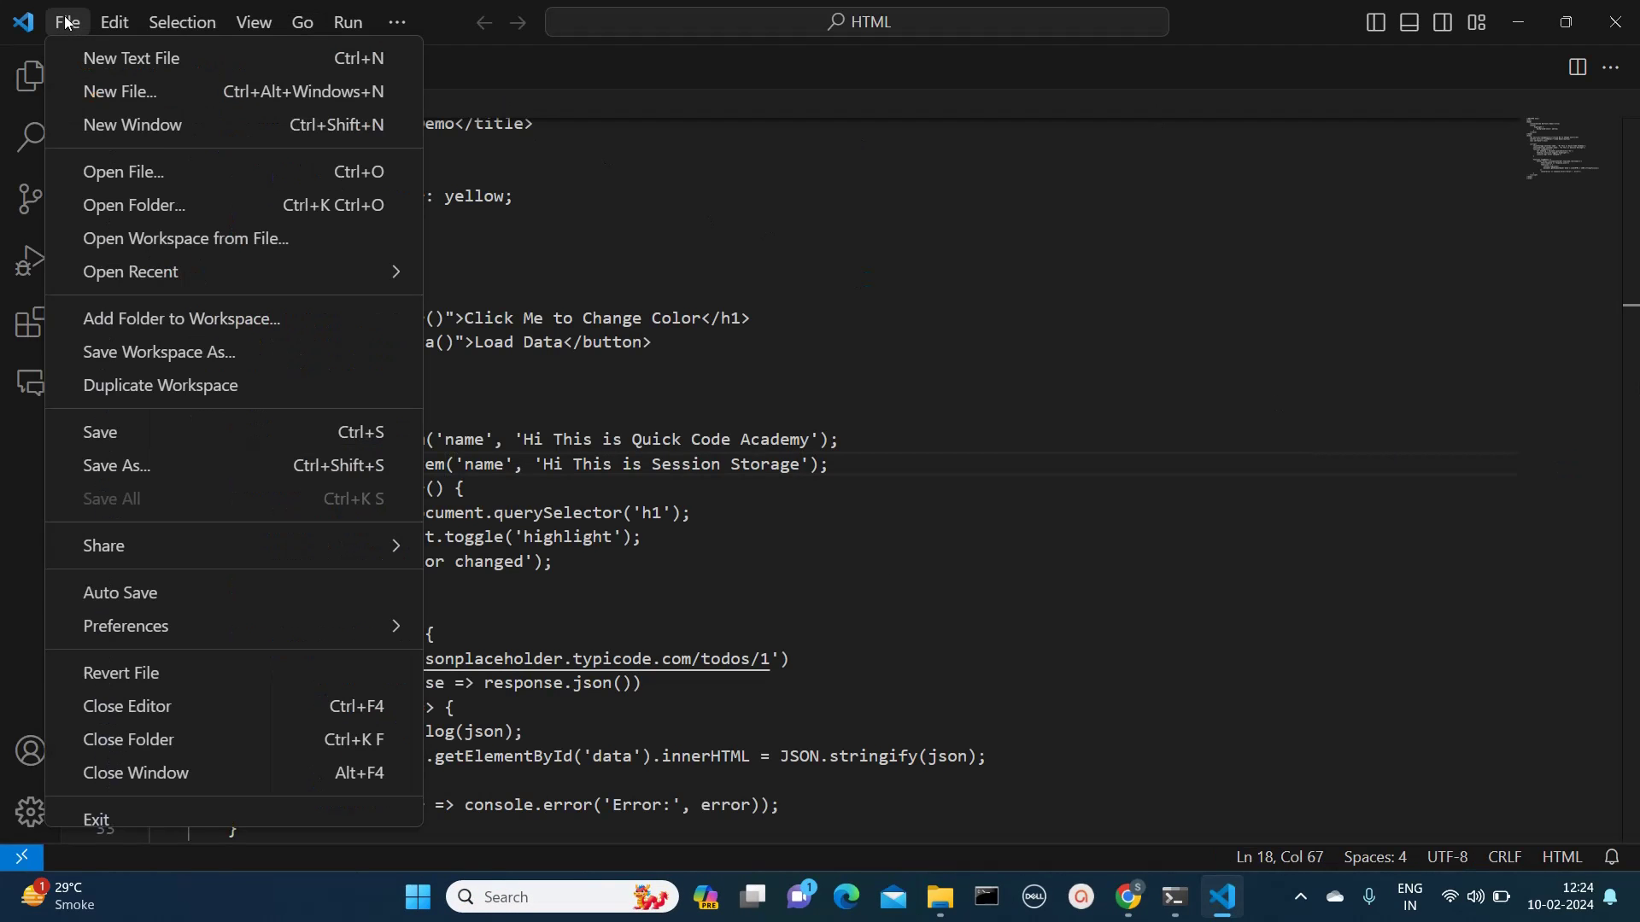
click(133, 206)
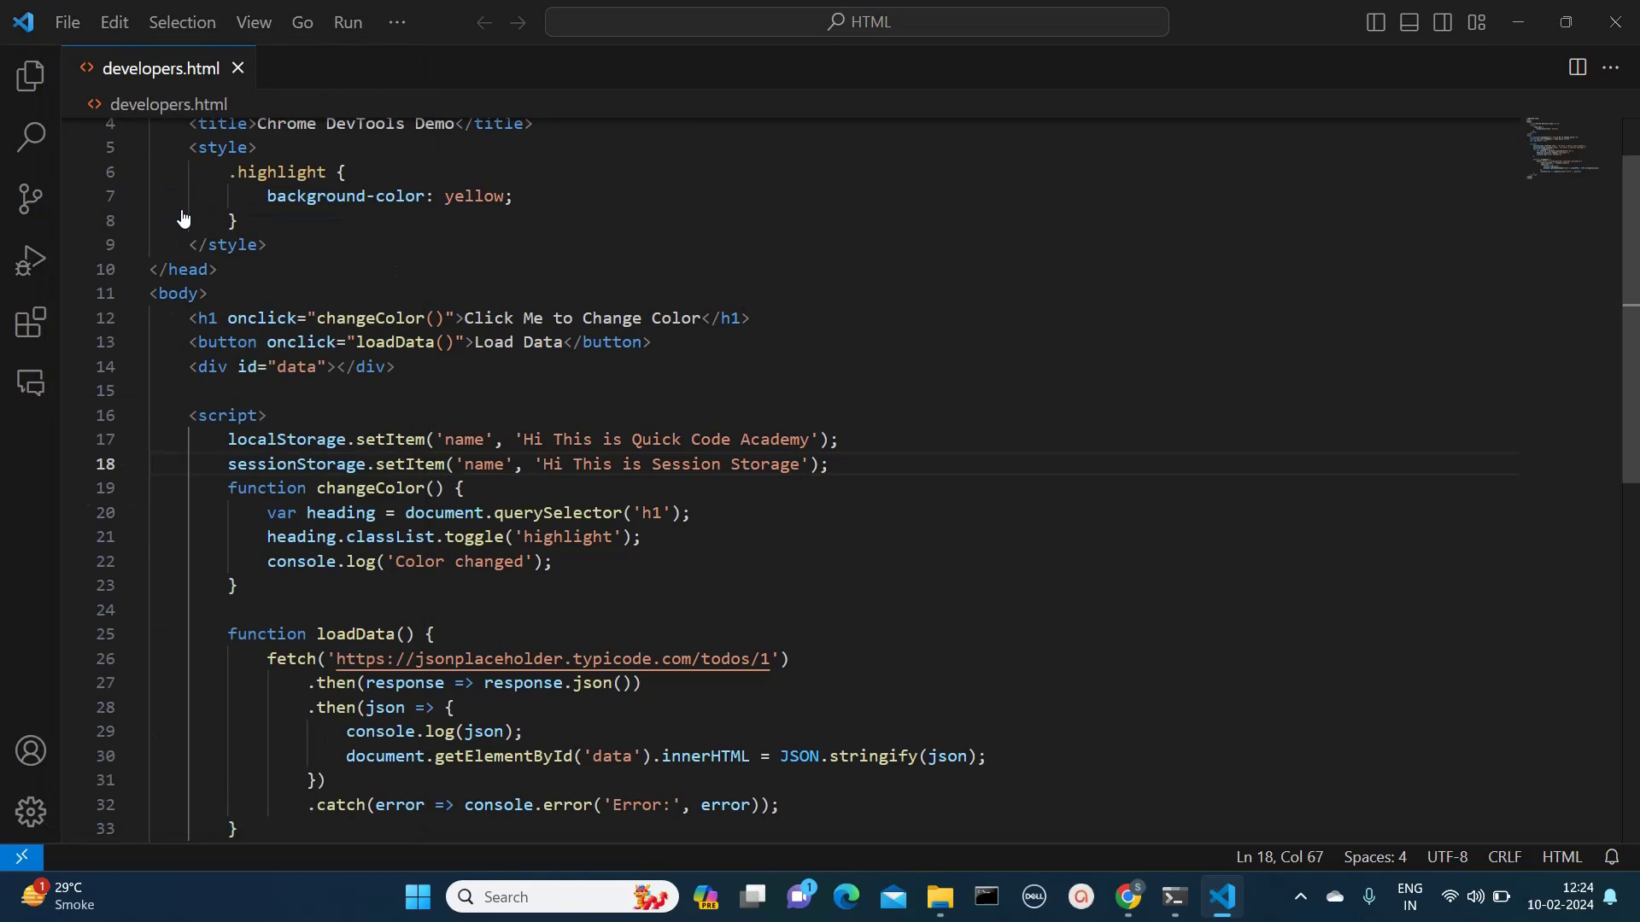
scroll(295, 276, down, 1)
scroll(91, 307, down, 3)
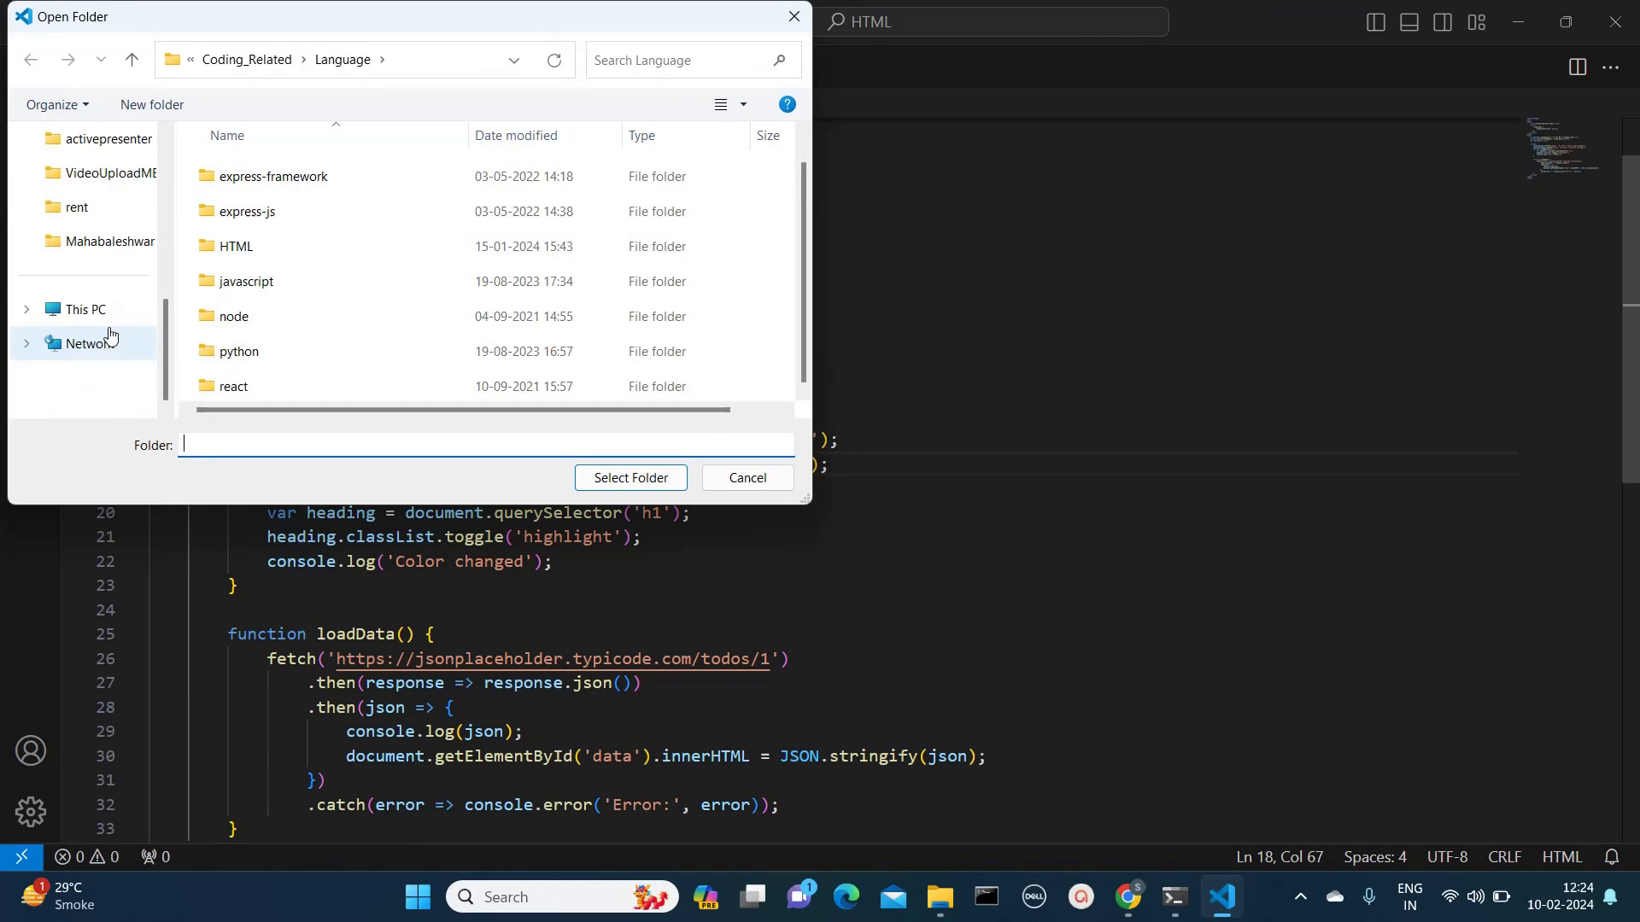
scroll(116, 308, up, 3)
scroll(122, 334, down, 2)
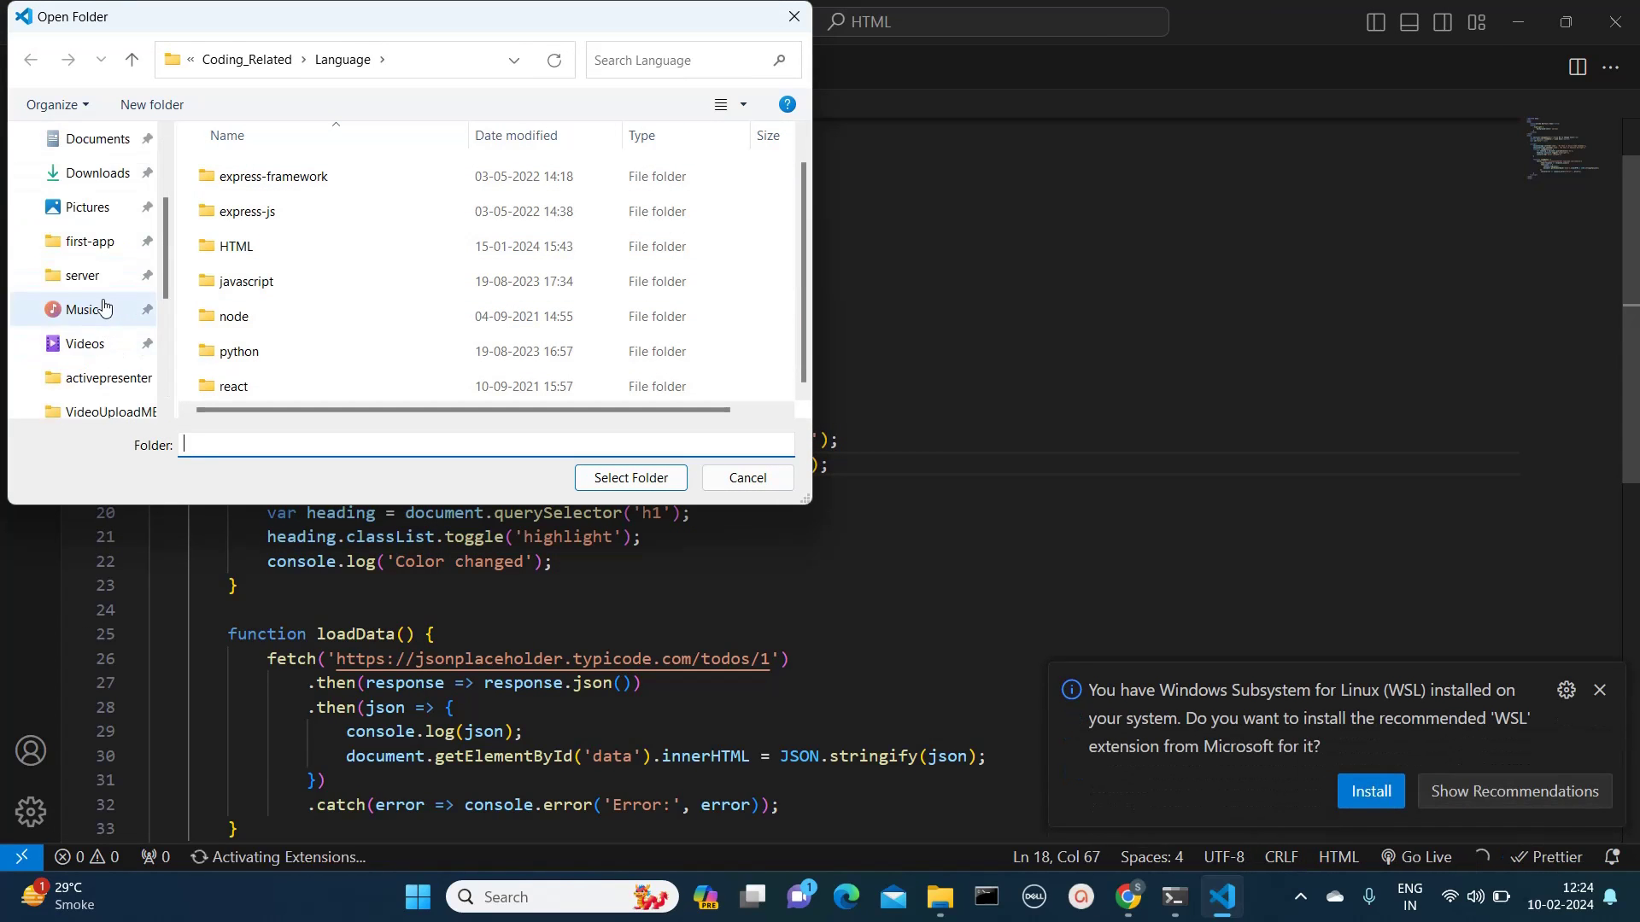
scroll(125, 343, down, 2)
click(77, 309)
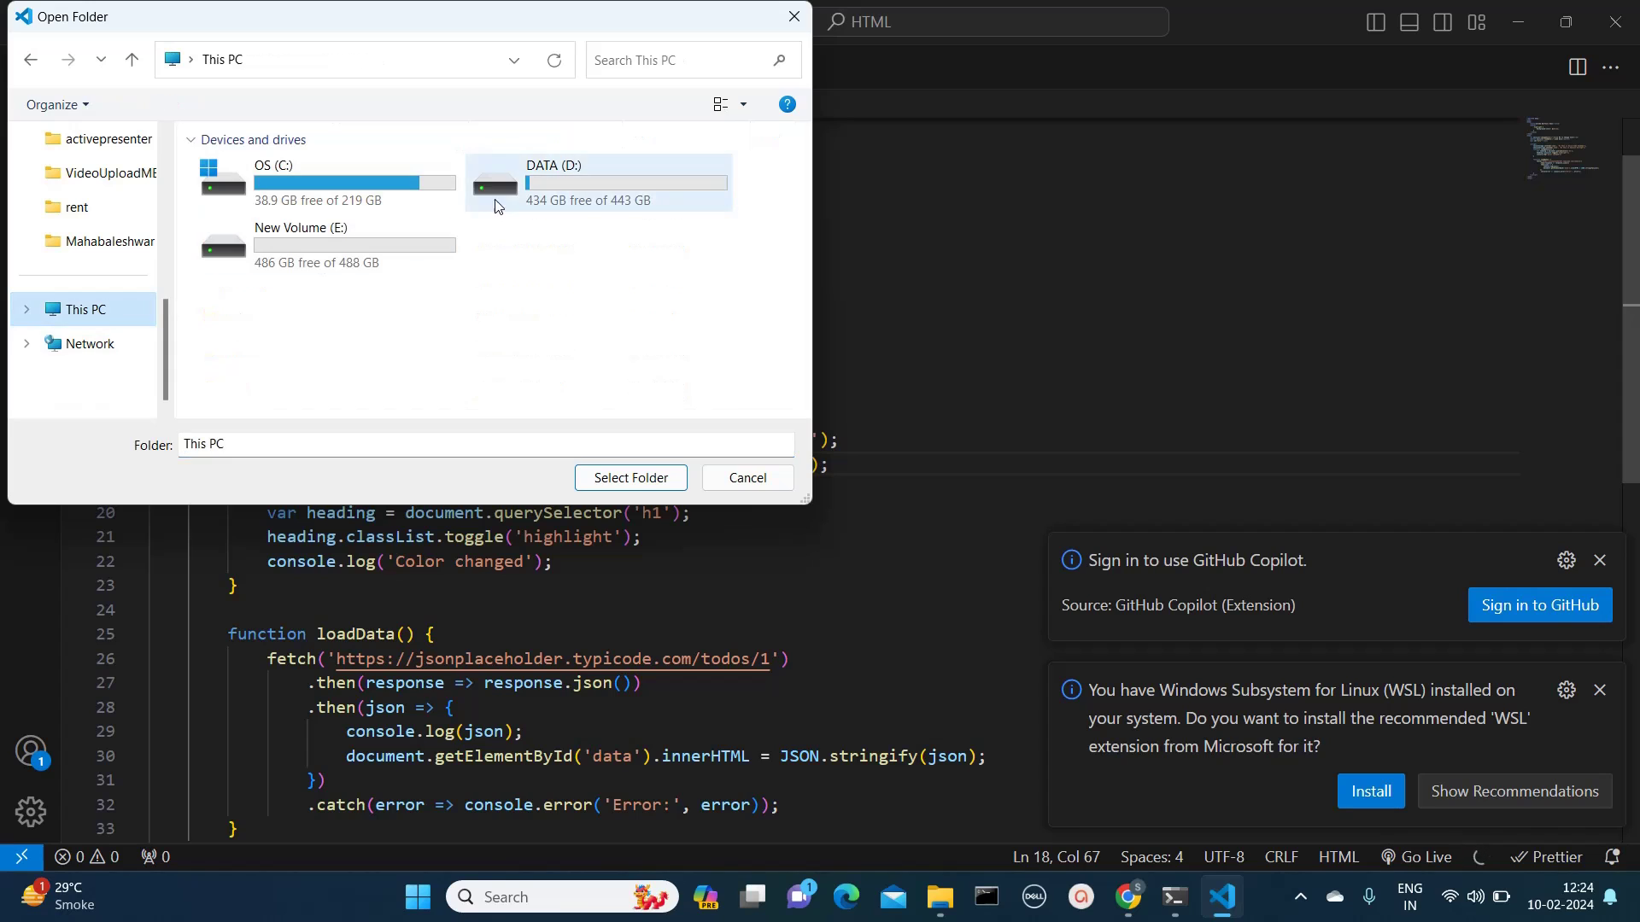
double_click(309, 250)
double_click(281, 205)
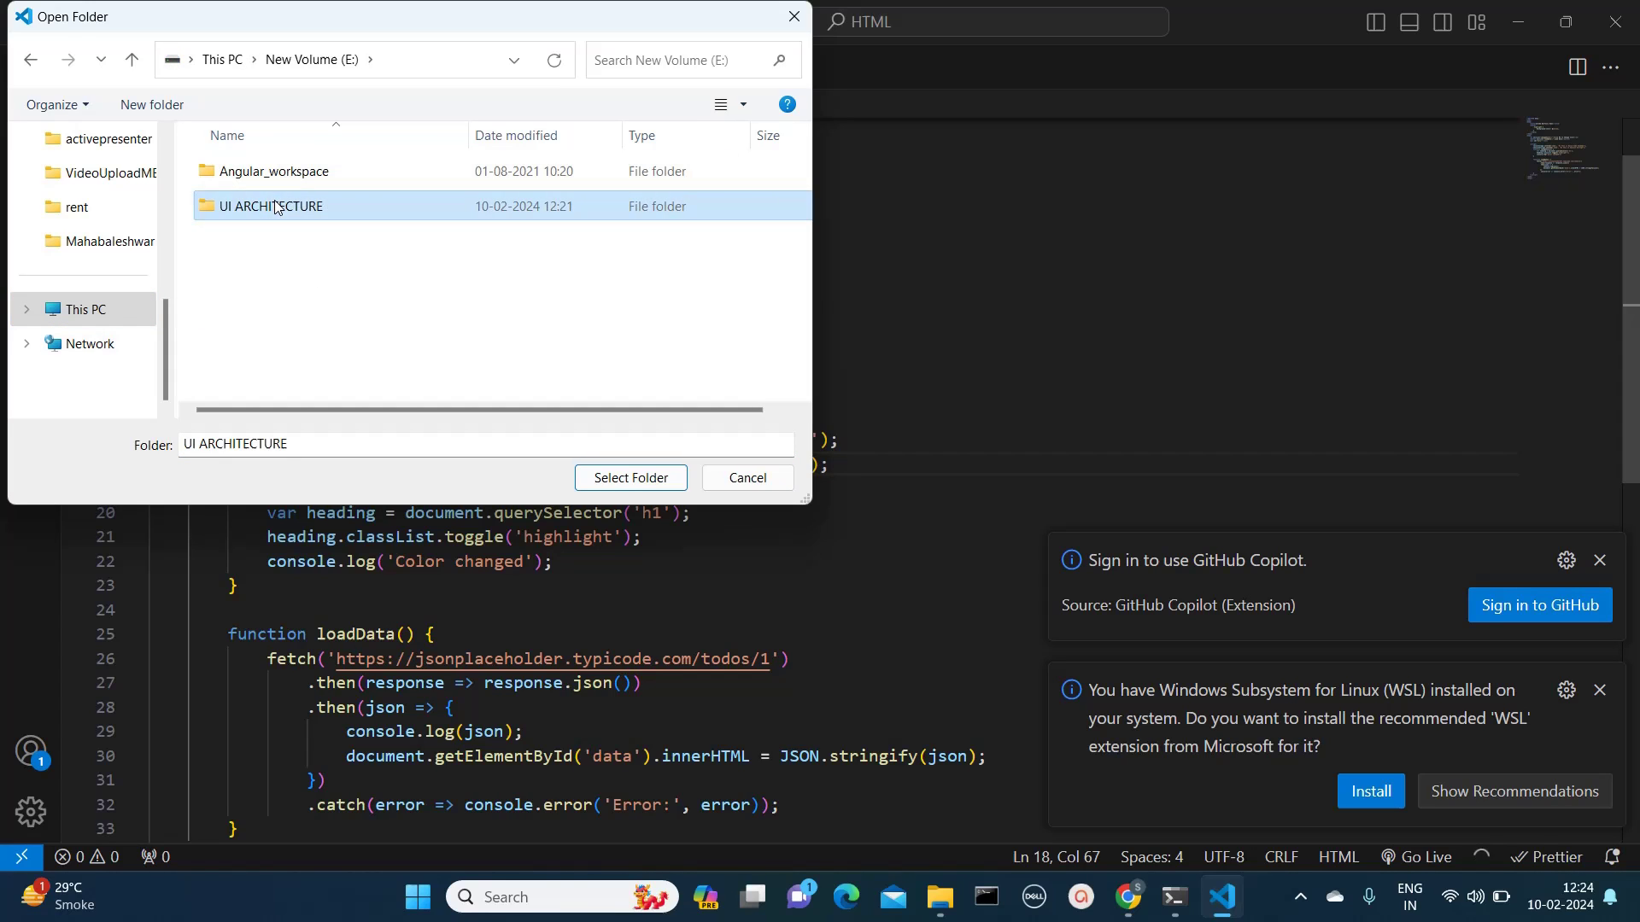
click(282, 180)
click(631, 477)
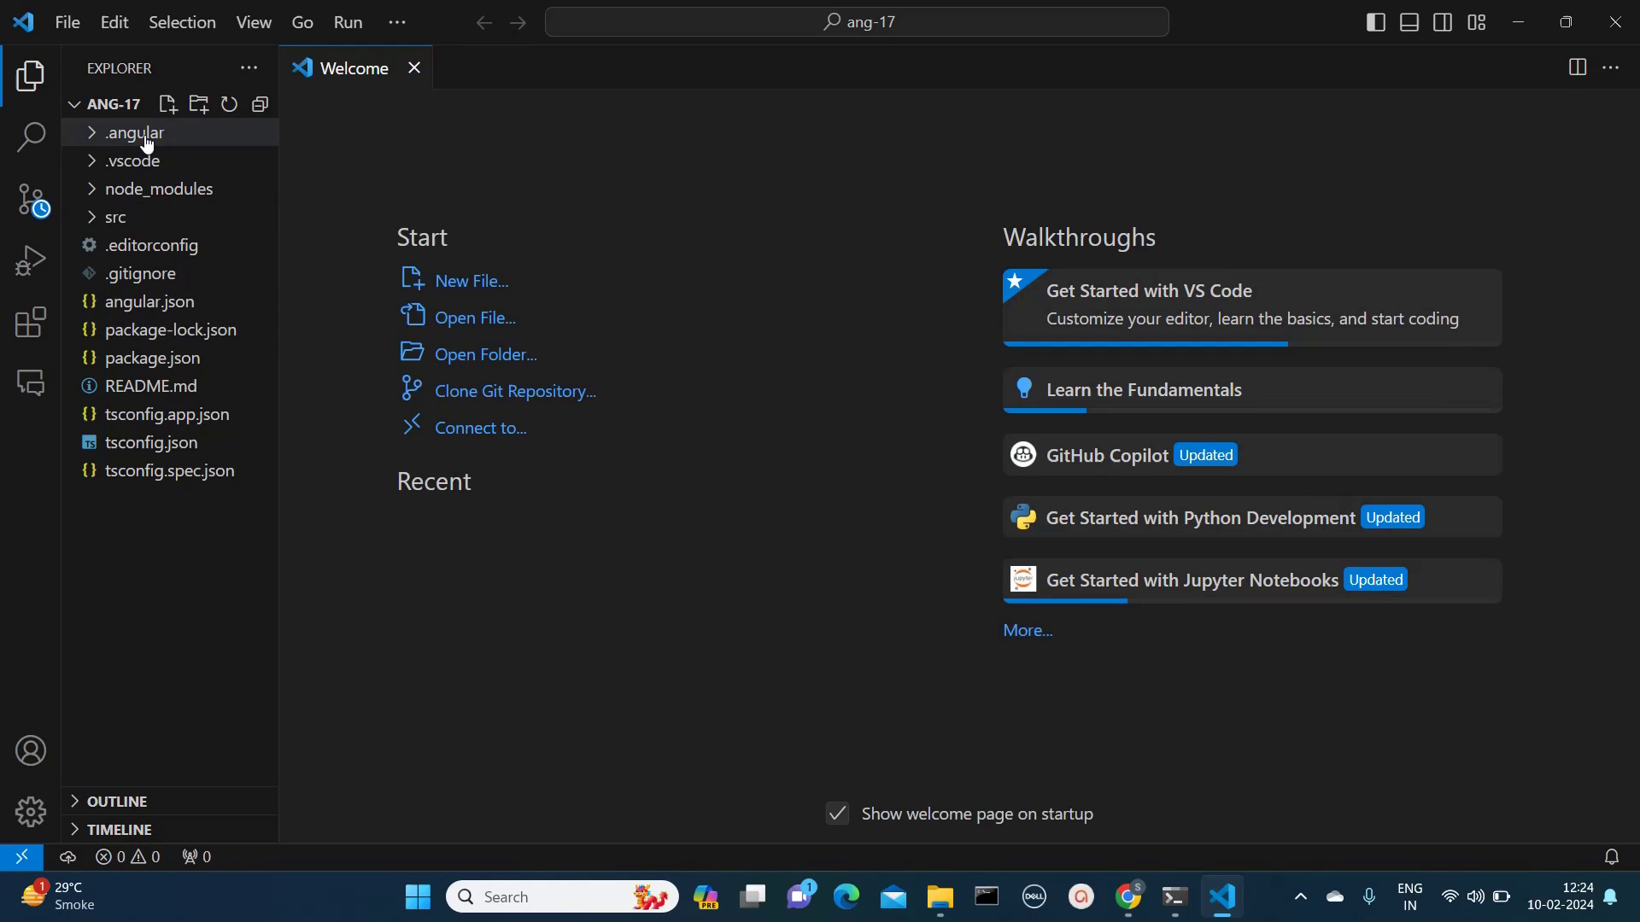
click(137, 132)
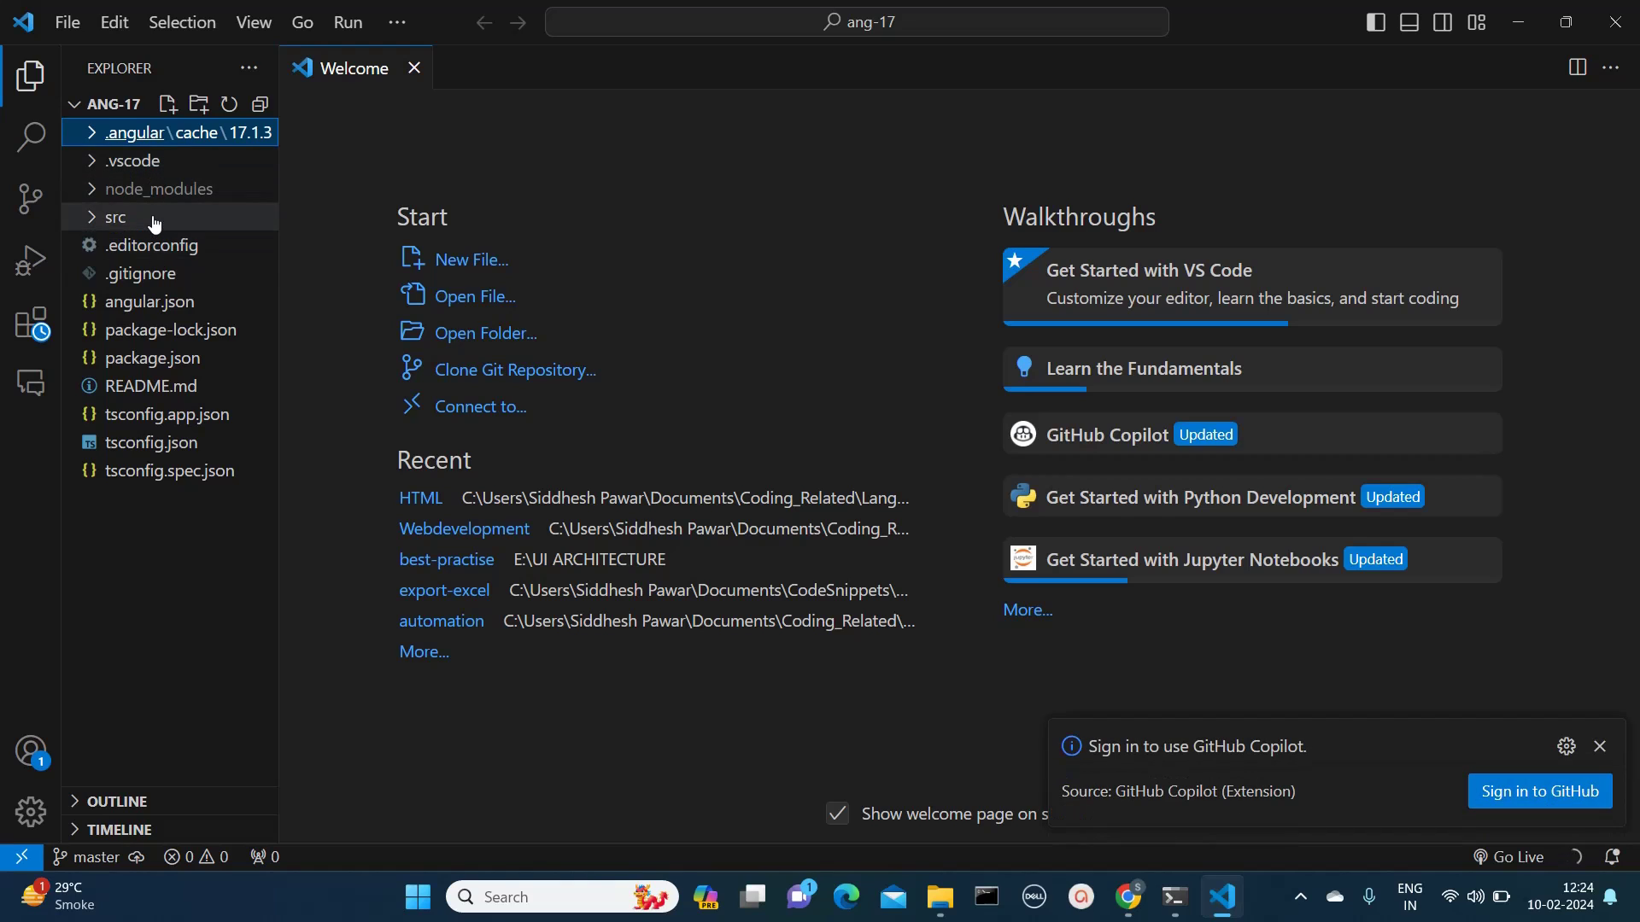
click(115, 217)
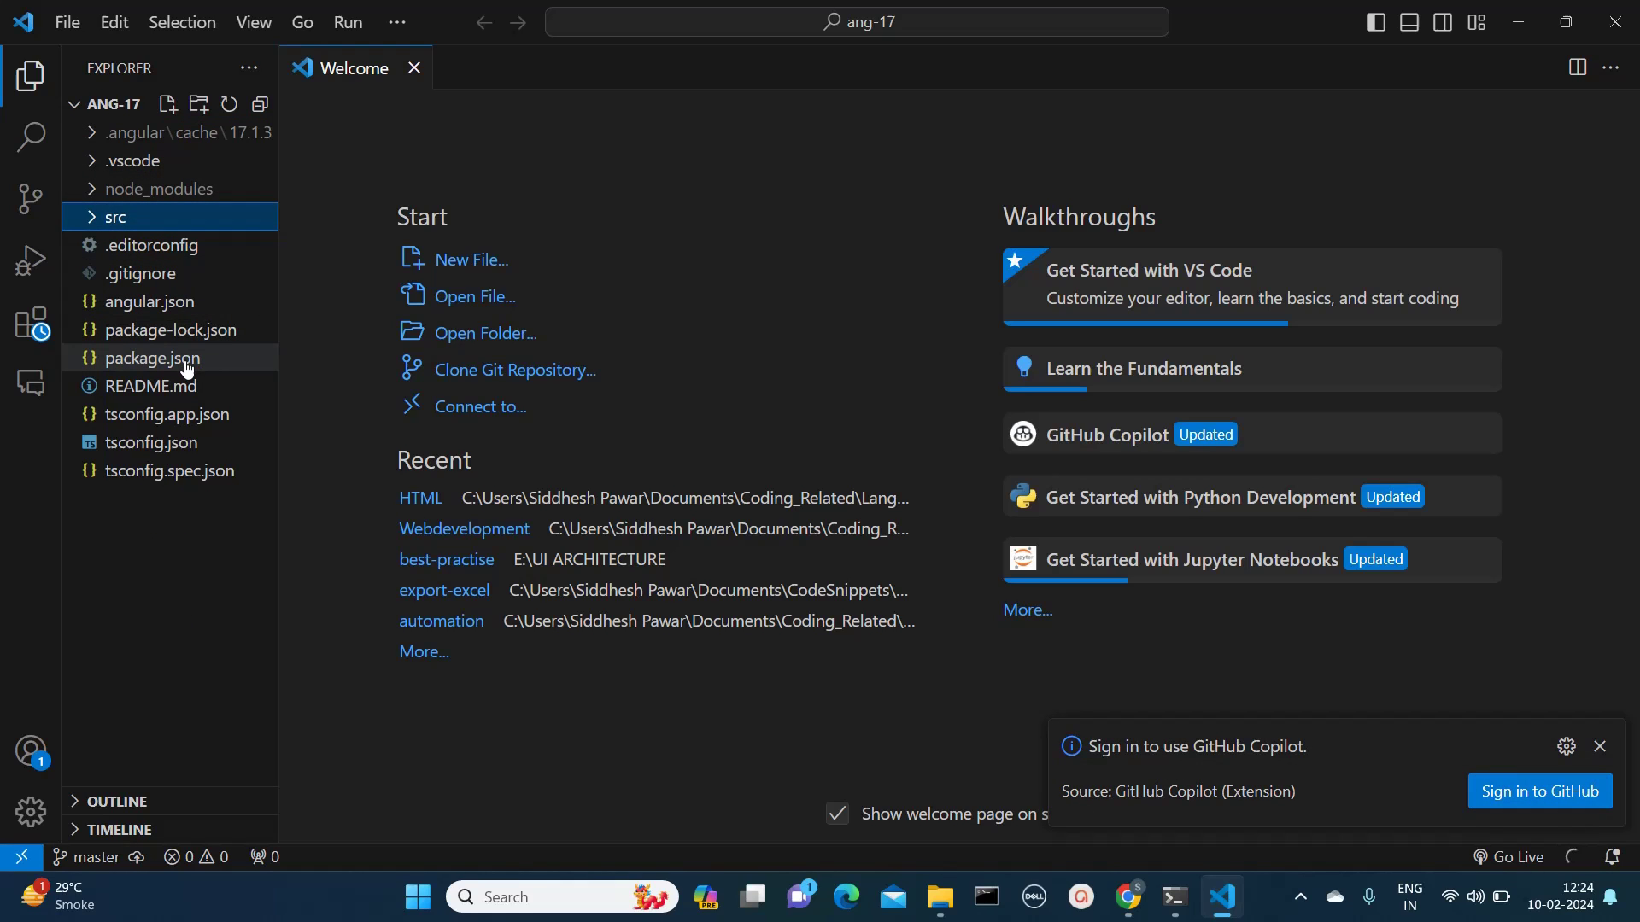
click(153, 357)
scroll(900, 382, down, 3)
scroll(866, 391, up, 2)
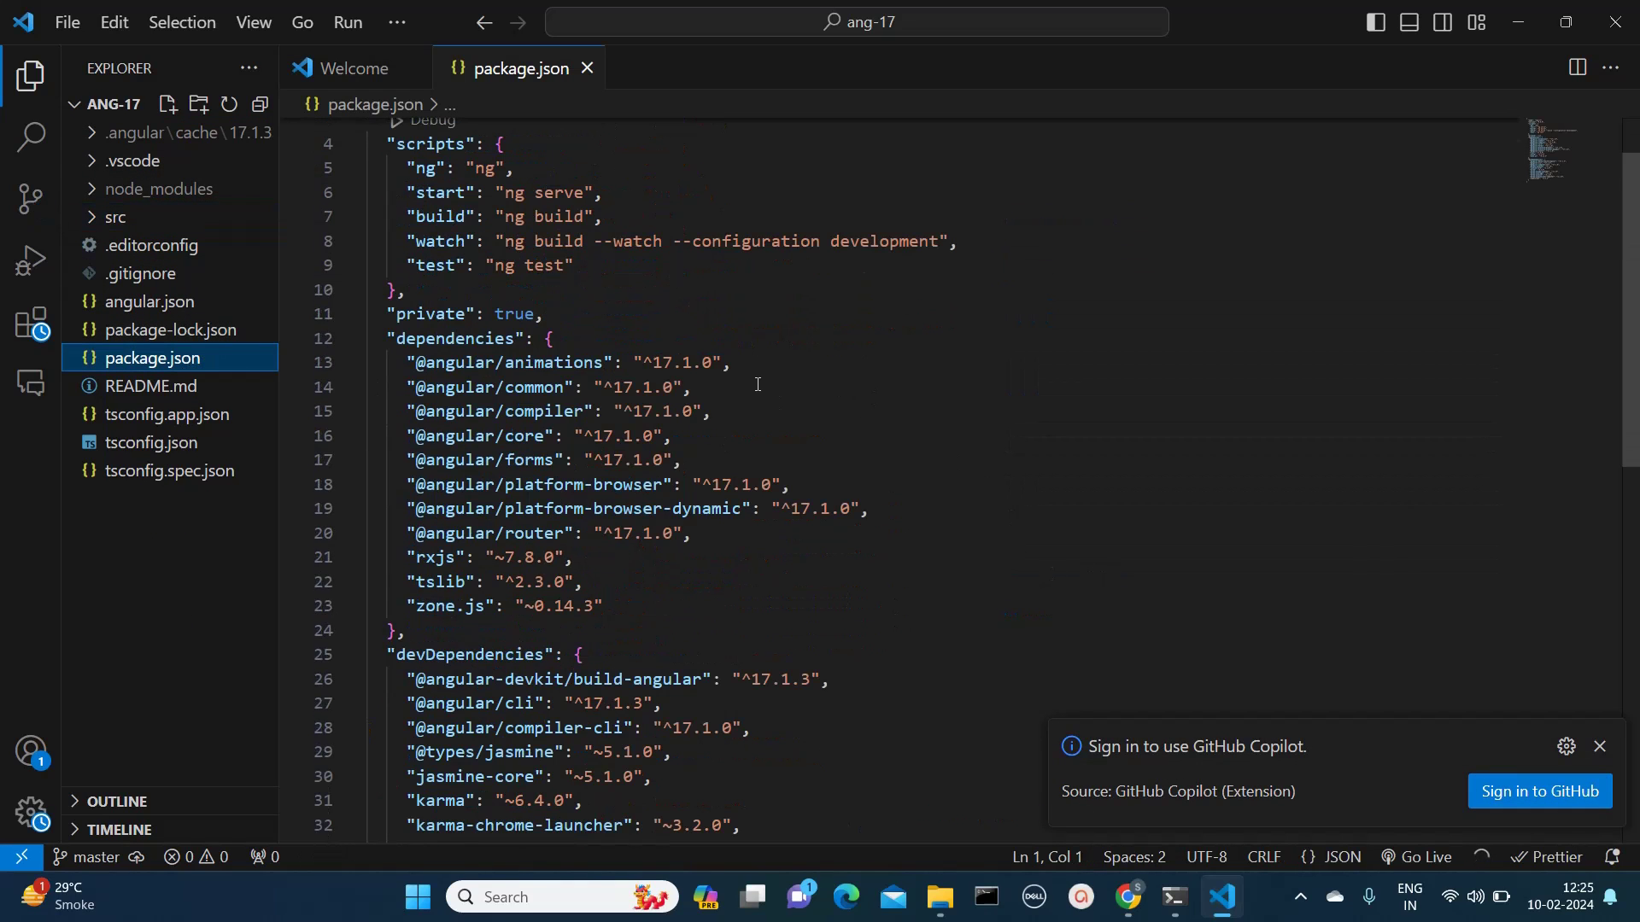
drag(733, 363, 407, 435)
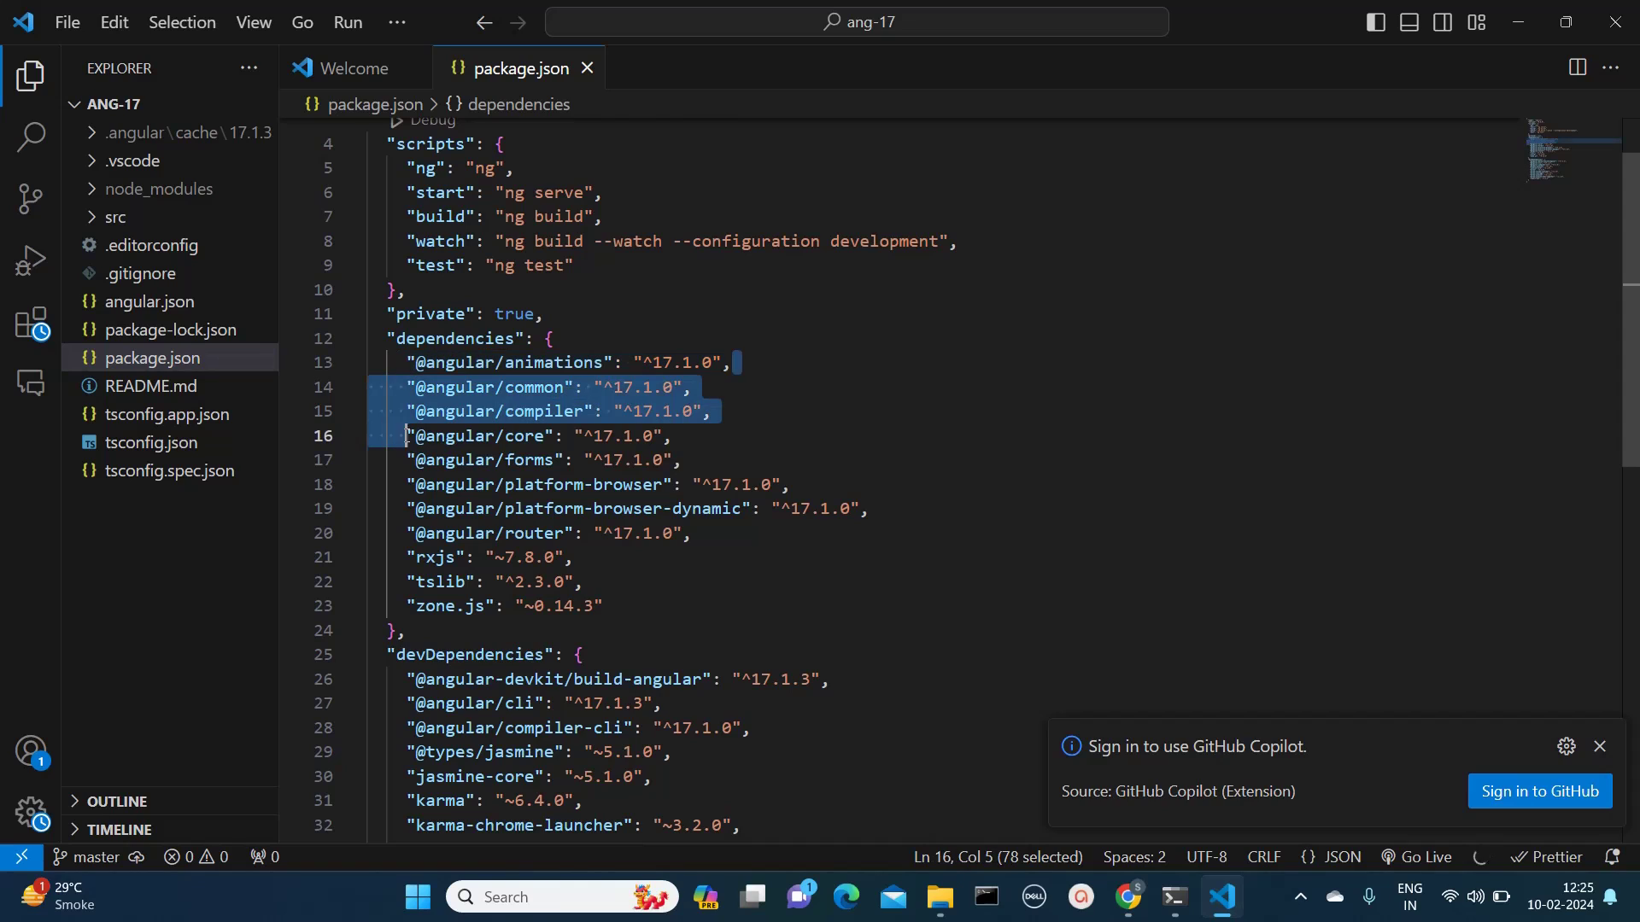
scroll(871, 424, down, 3)
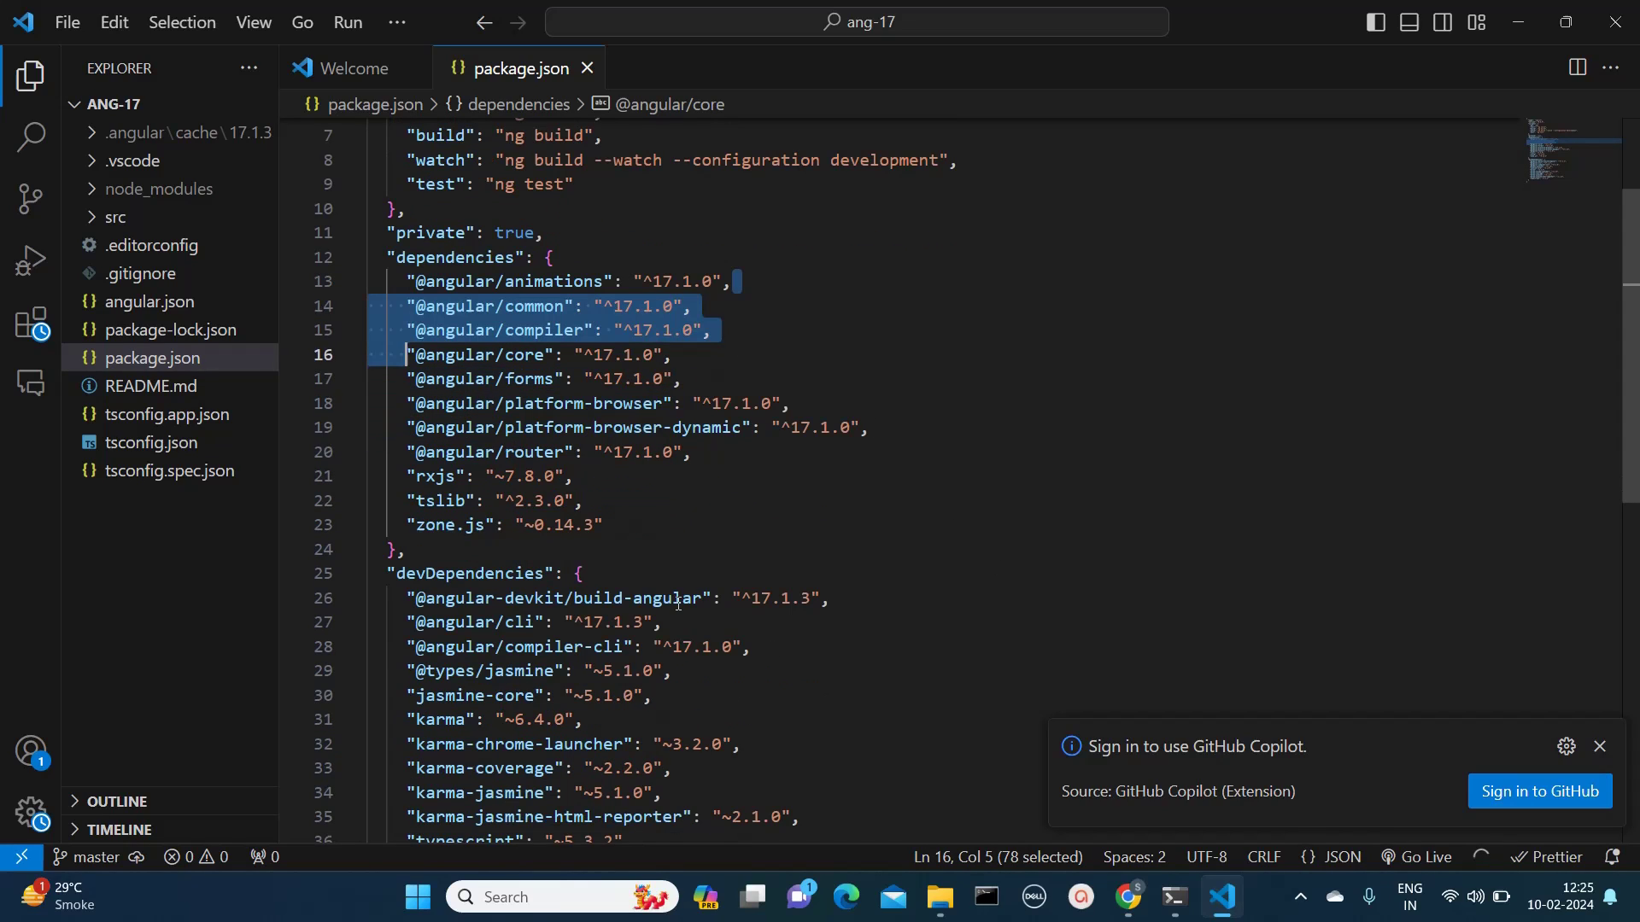
drag(667, 542, 551, 497)
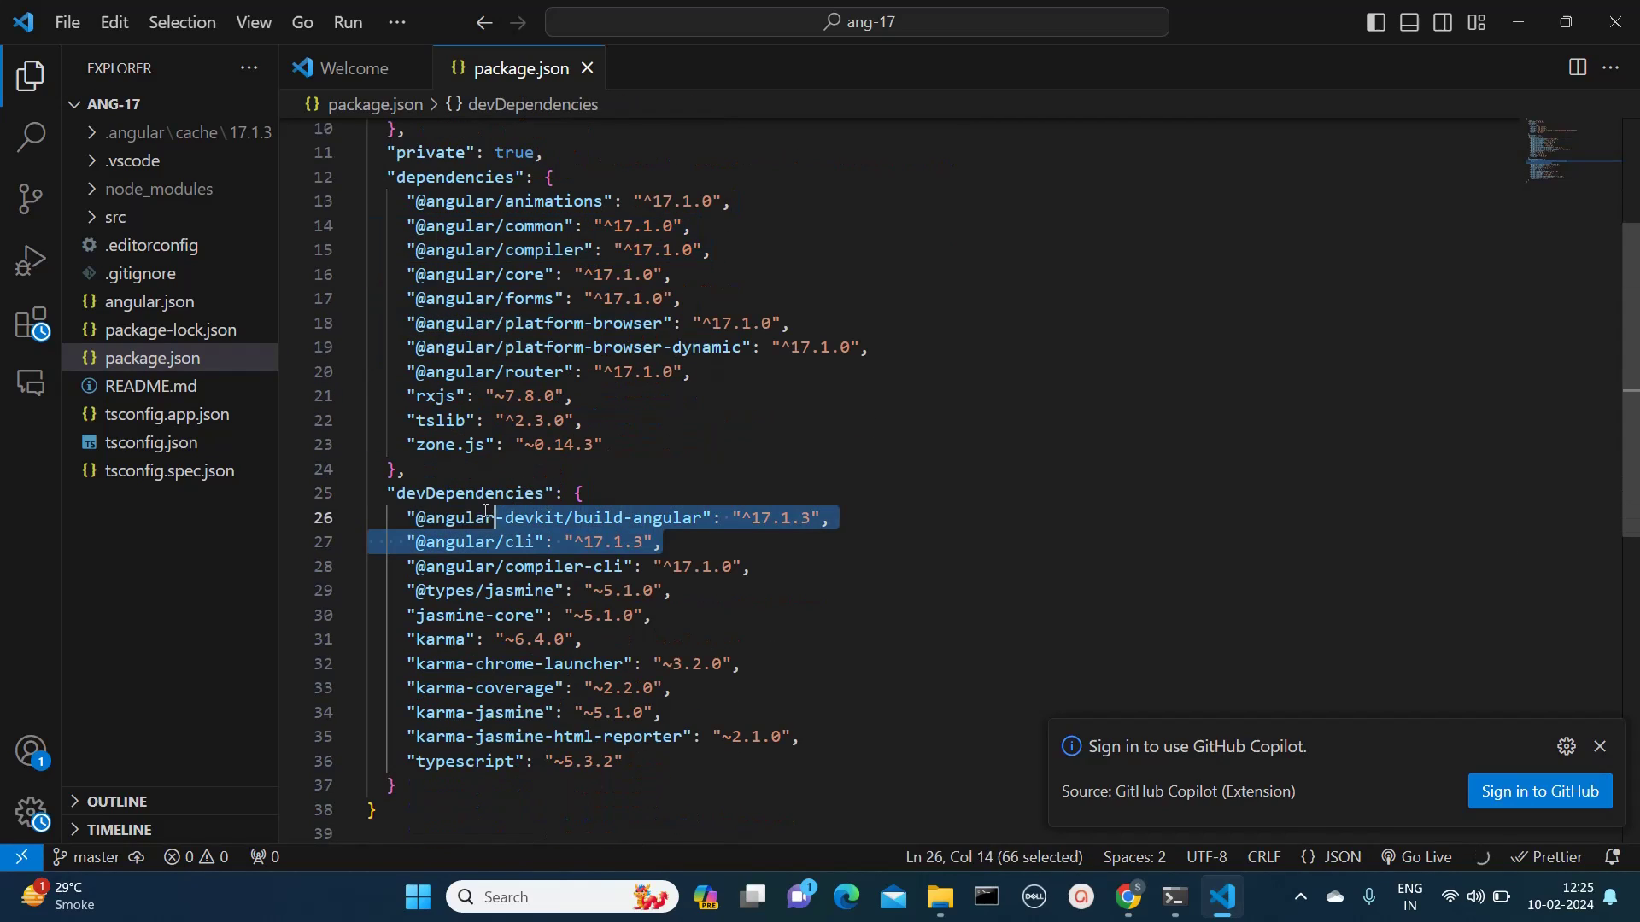
drag(662, 542, 408, 518)
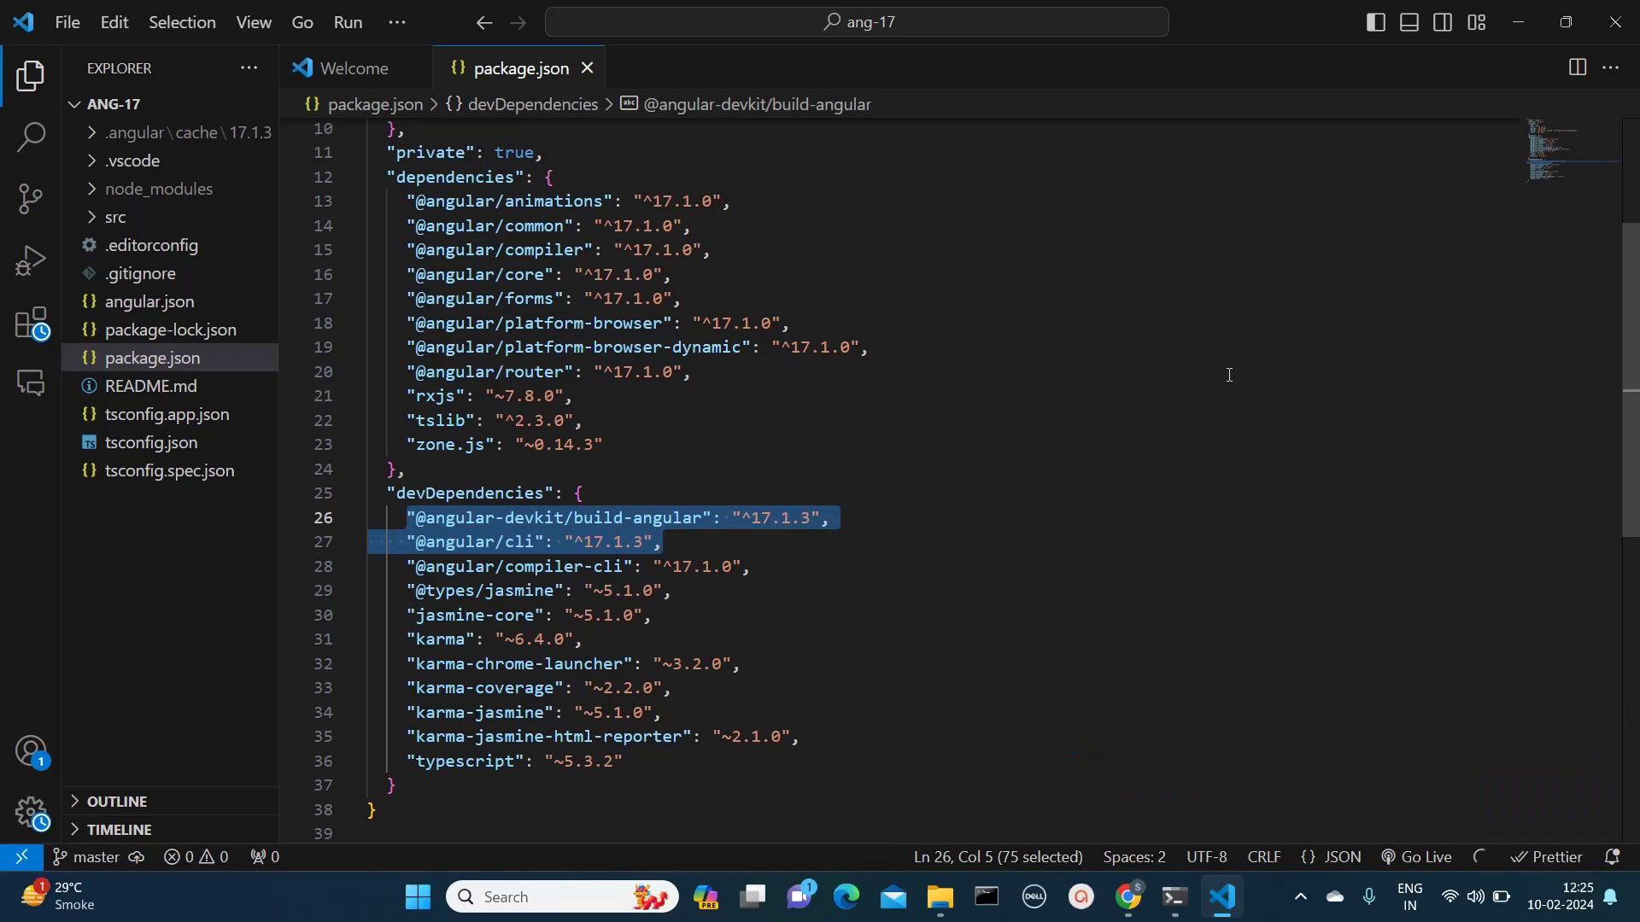
scroll(1204, 447, down, 5)
scroll(1204, 448, up, 3)
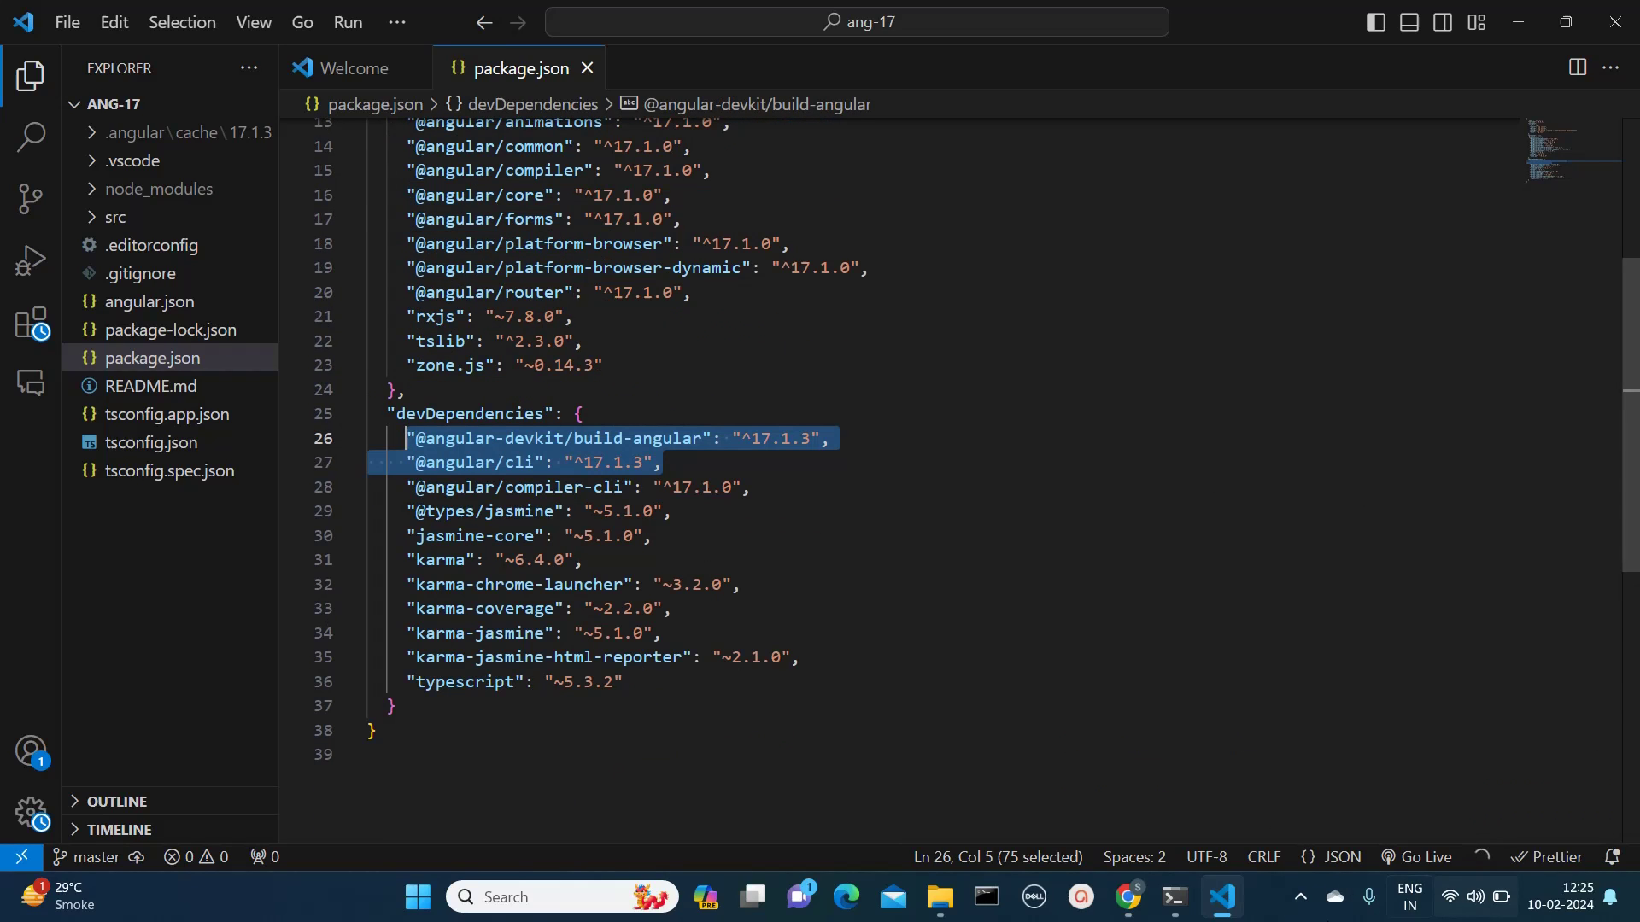